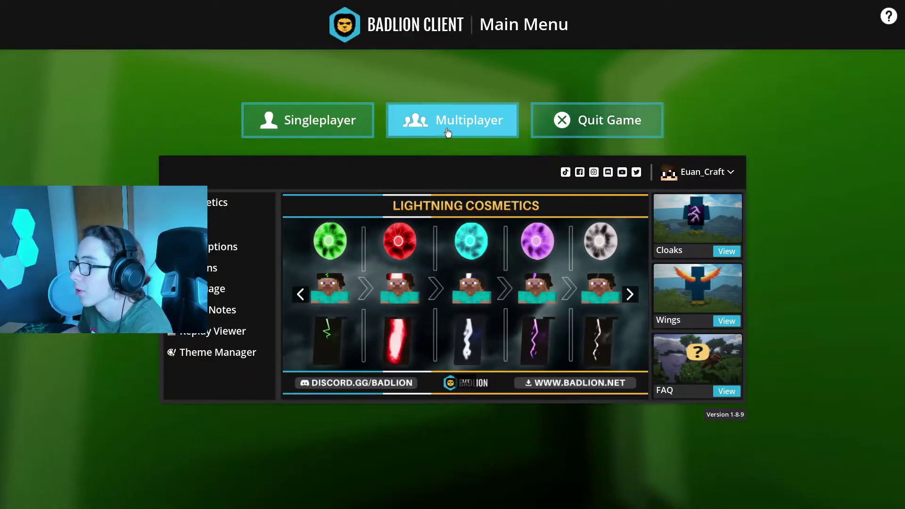
# Join the Hypixel Network server from the multiplayer server list and switch to first-person view with the HUD shown.
pyautogui.click(437, 139)
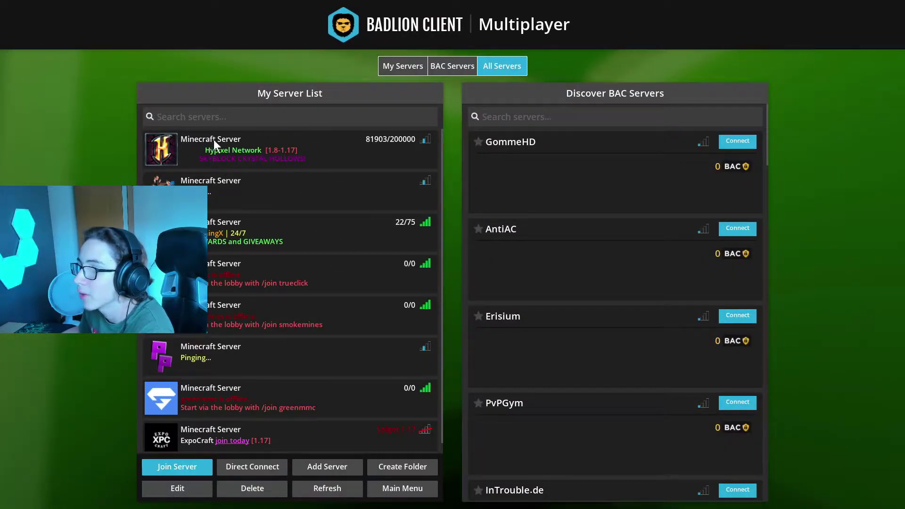
pyautogui.doubleClick(242, 157)
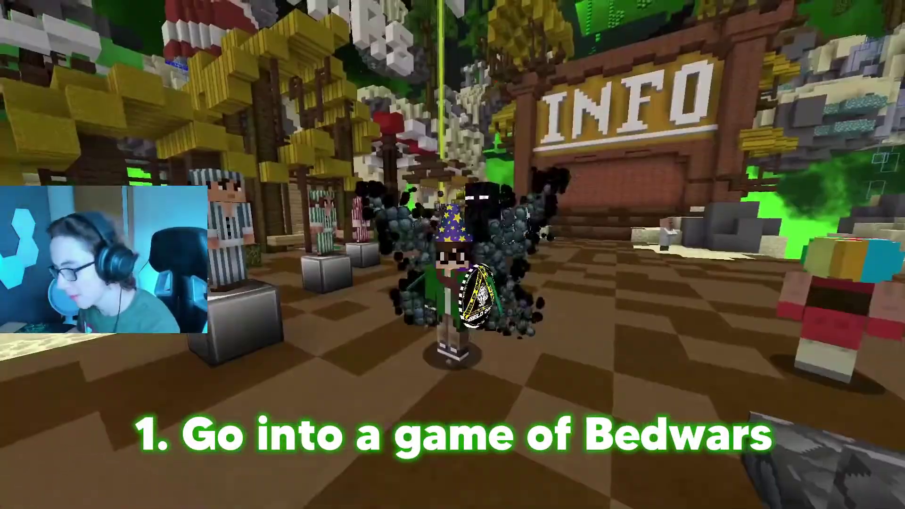
pyautogui.press('F1')
pyautogui.press('F5')
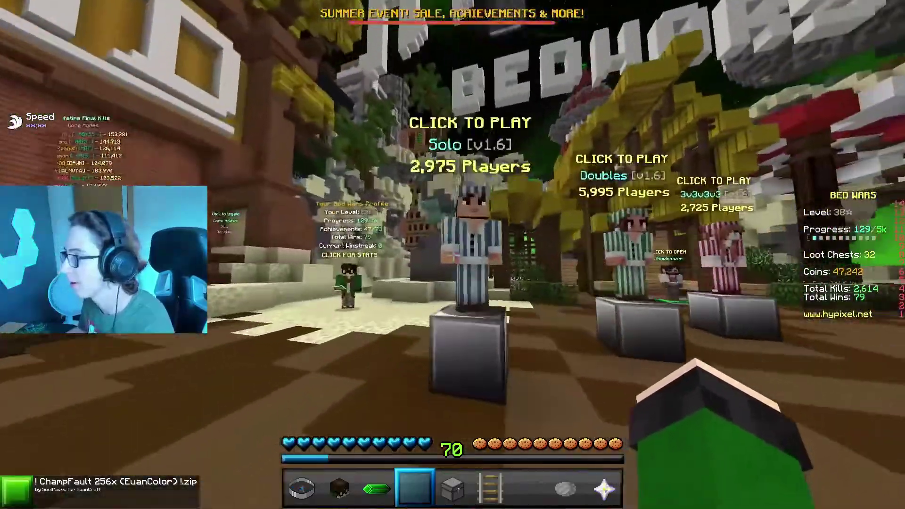
pyautogui.rightClick(453, 254)
pyautogui.click(415, 161)
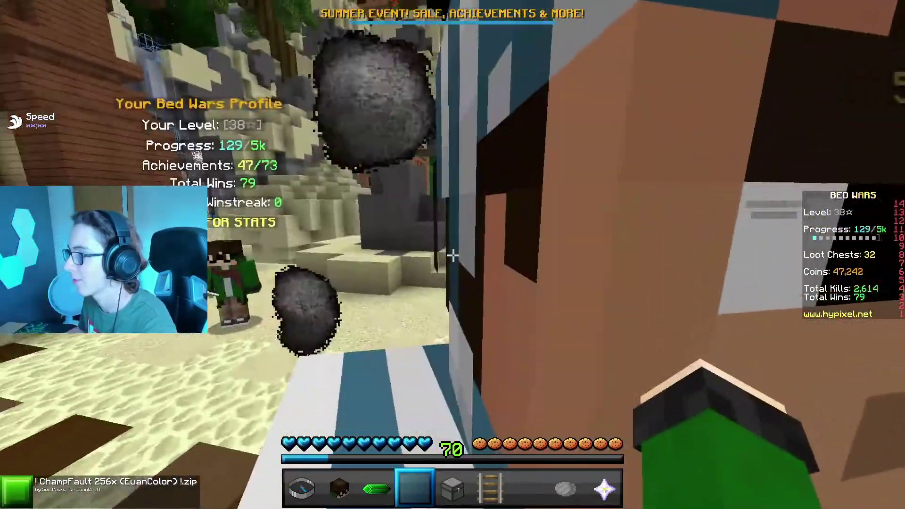
pyautogui.press('w')
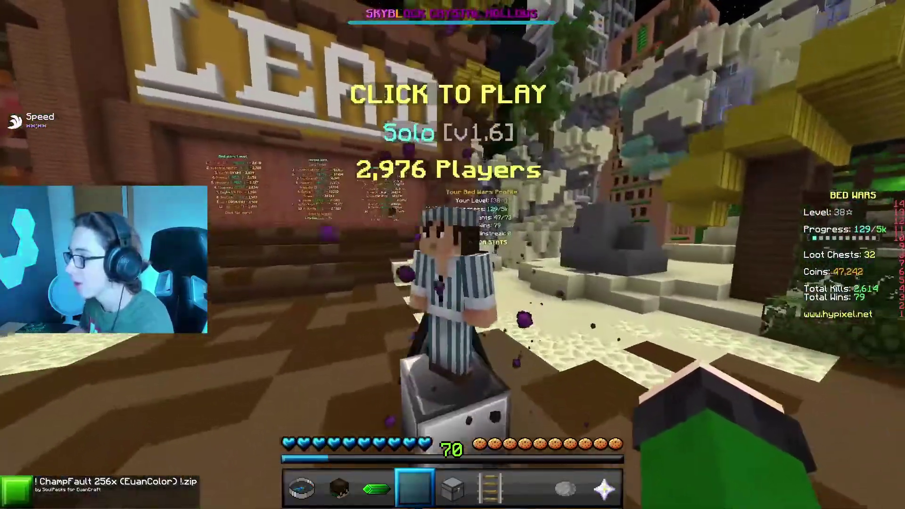
pyautogui.rightClick(452, 255)
pyautogui.press('Escape')
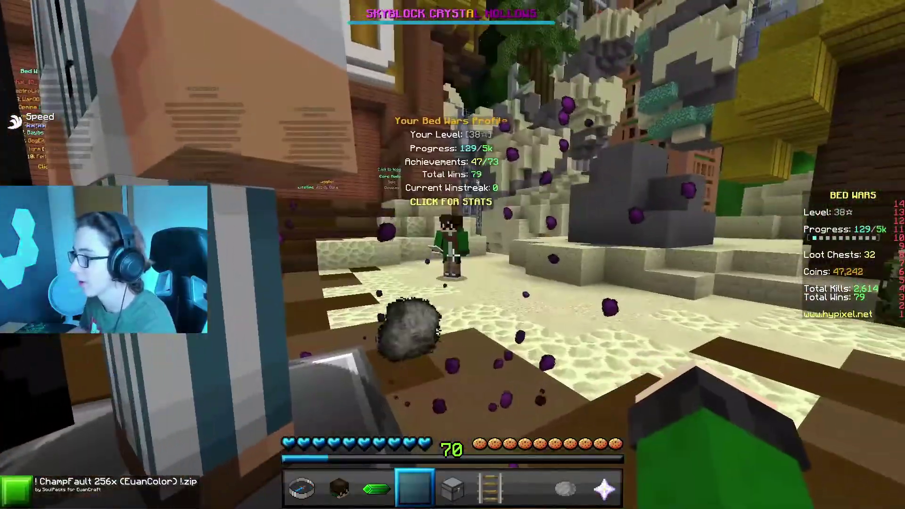
pyautogui.press('F5')
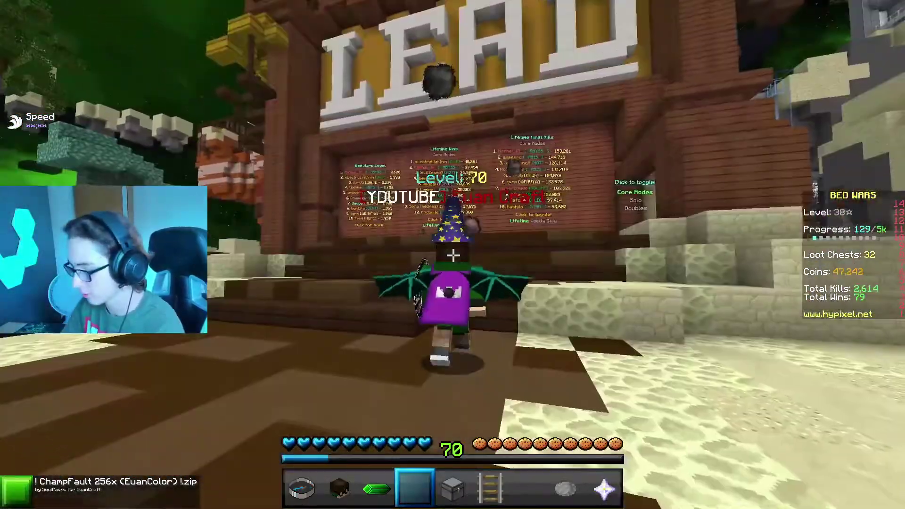
pyautogui.write('/replay')
pyautogui.press('Return')
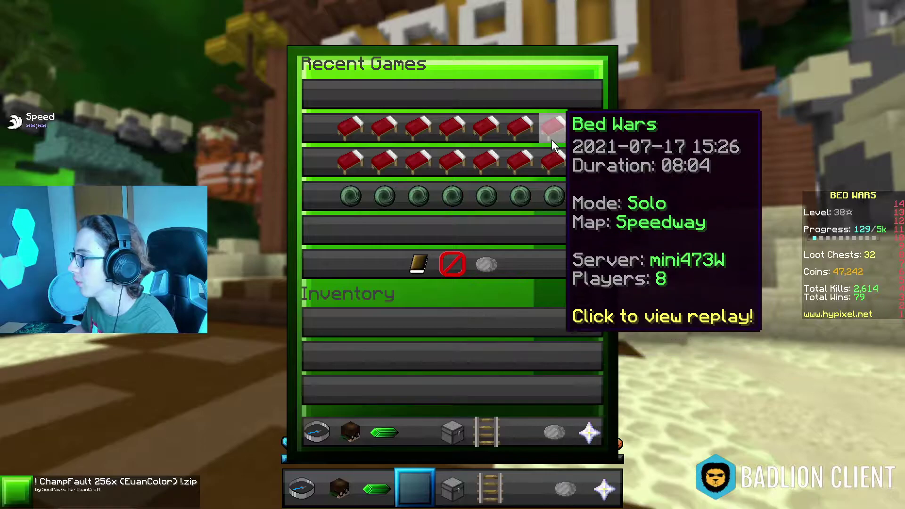
pyautogui.click(552, 137)
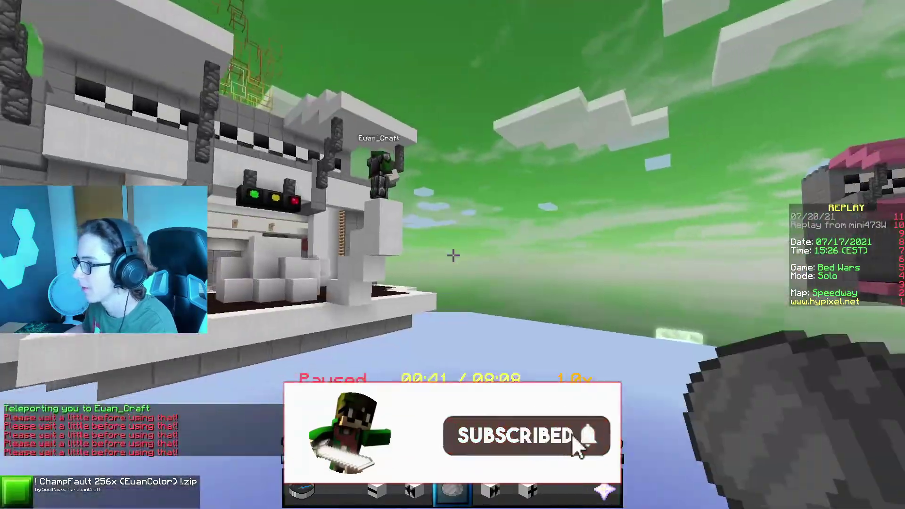
pyautogui.press('space')
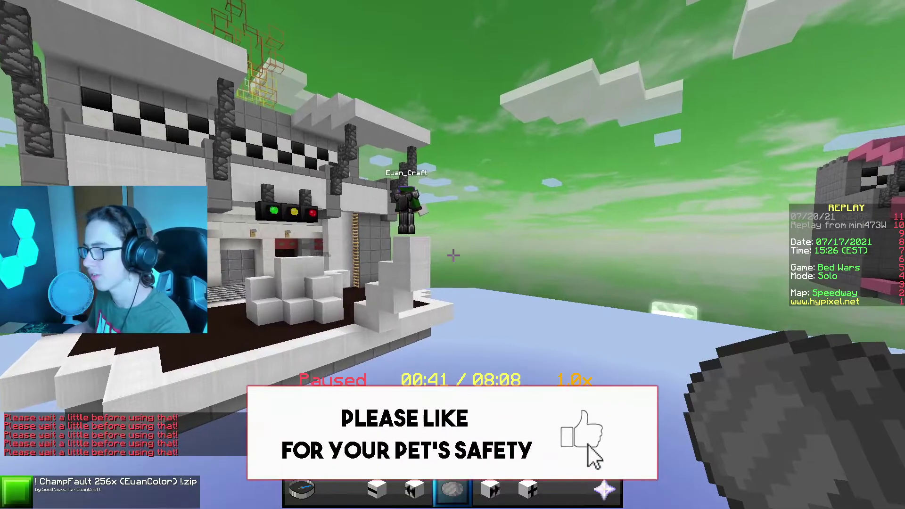
# Find the Replay mod in the client's mods and check its Start / Stop recording keybind.
pyautogui.press('Shift_R')
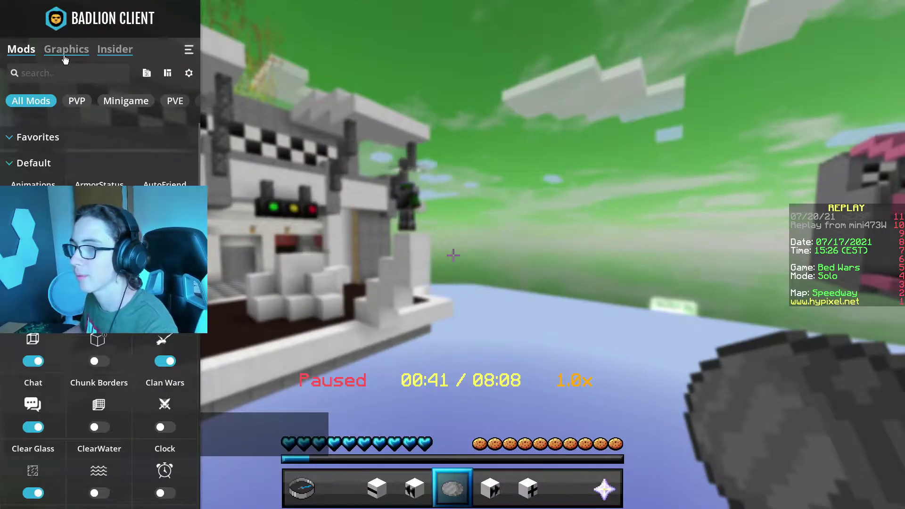
pyautogui.write('replay')
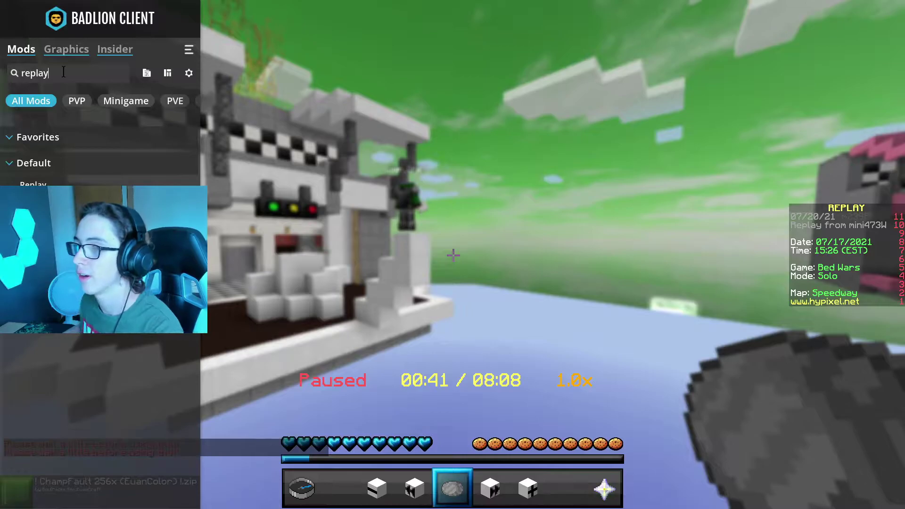
pyautogui.click(42, 187)
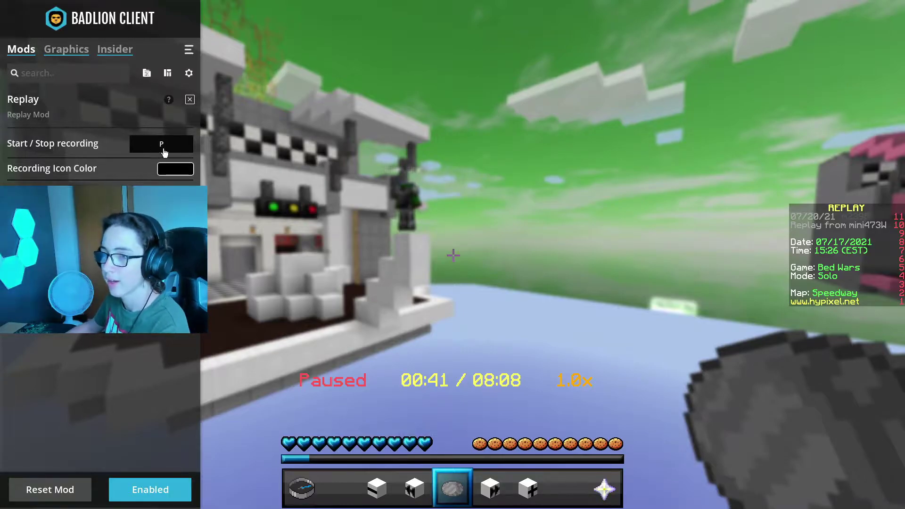
pyautogui.press('Escape')
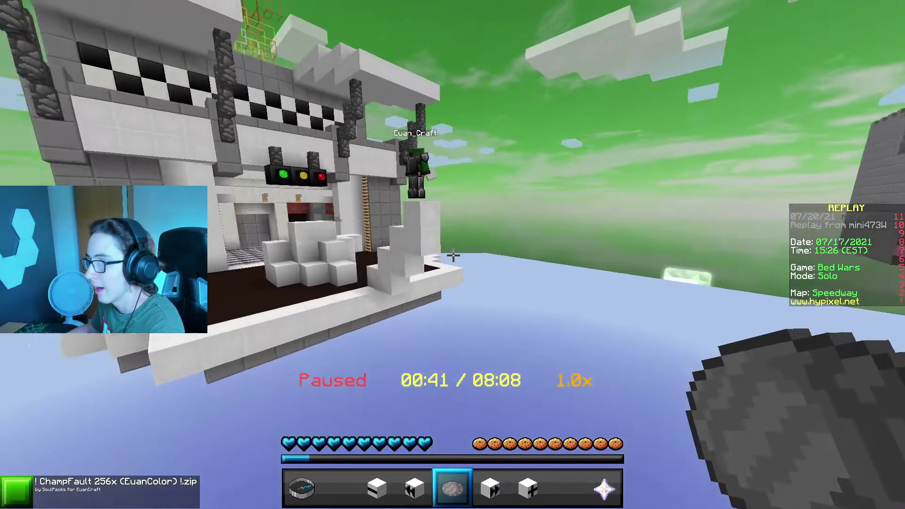
# Start a Replay mod recording, fly the camera back across the Speedway map, and resume the paused Hypixel replay.
pyautogui.press('s')
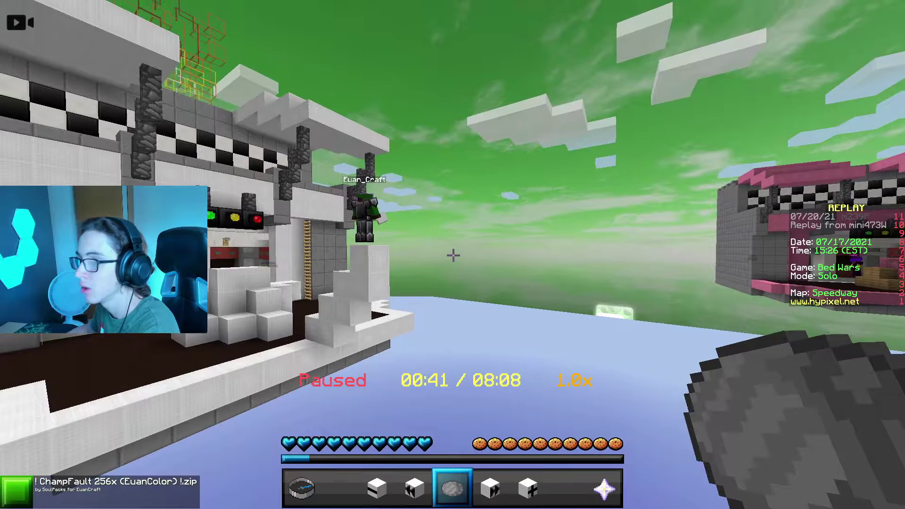
pyautogui.press('s')
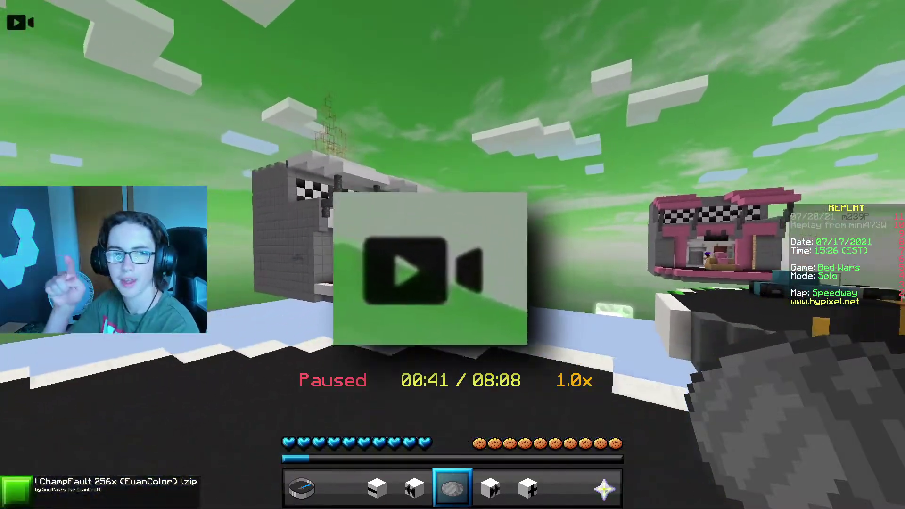
pyautogui.press('s')
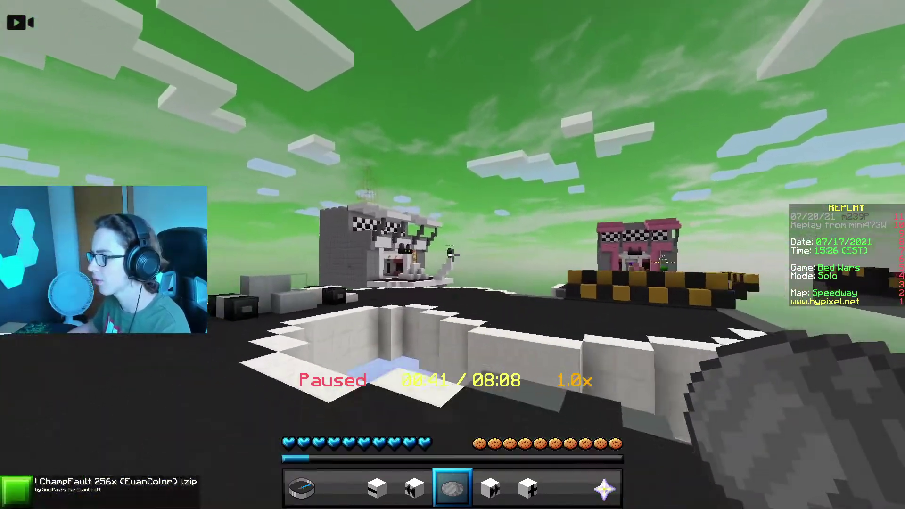
pyautogui.press('s')
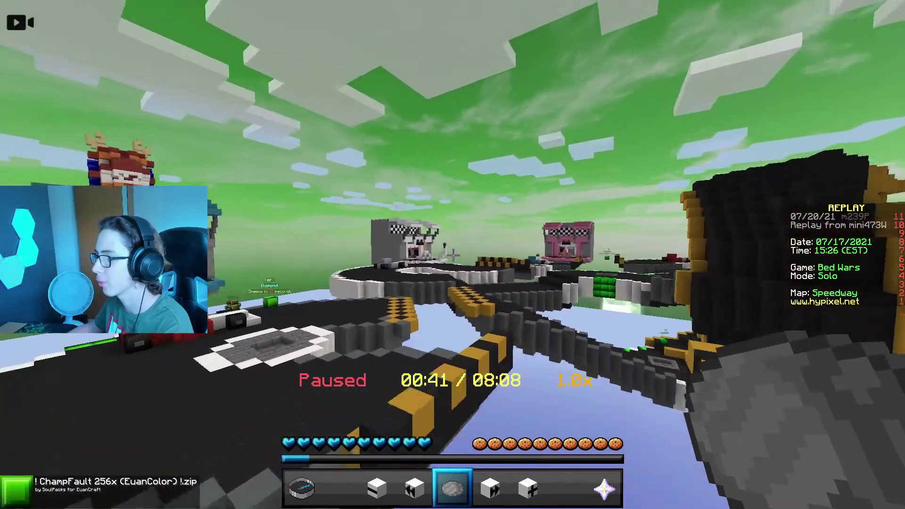
pyautogui.press('w')
pyautogui.press('shift')
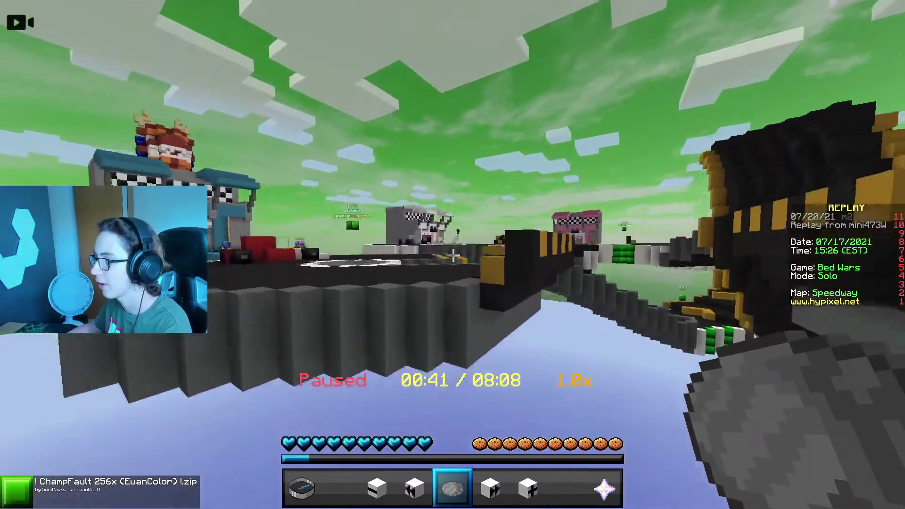
pyautogui.rightClick(453, 255)
pyautogui.press('space')
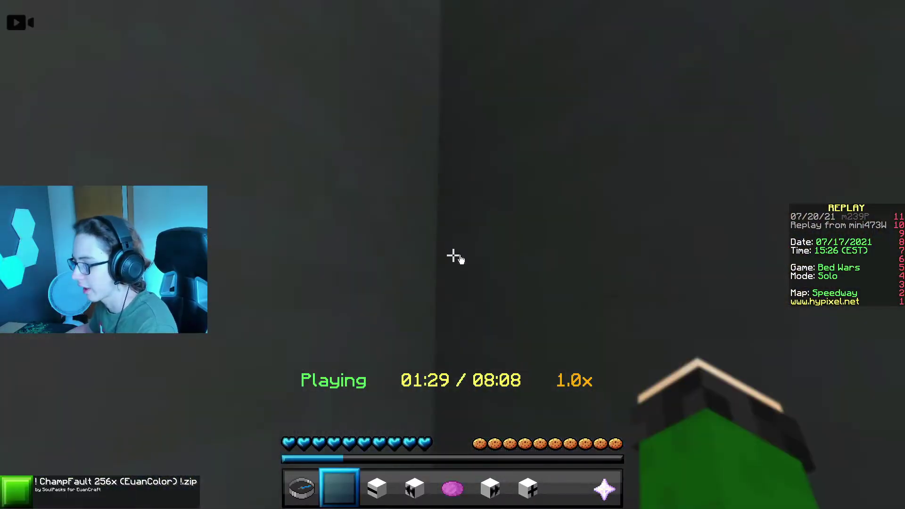
# Disconnect from the server and load the recording 2021-07-20_13.54.43.mcpr in the Replay Viewer.
pyautogui.press('Escape')
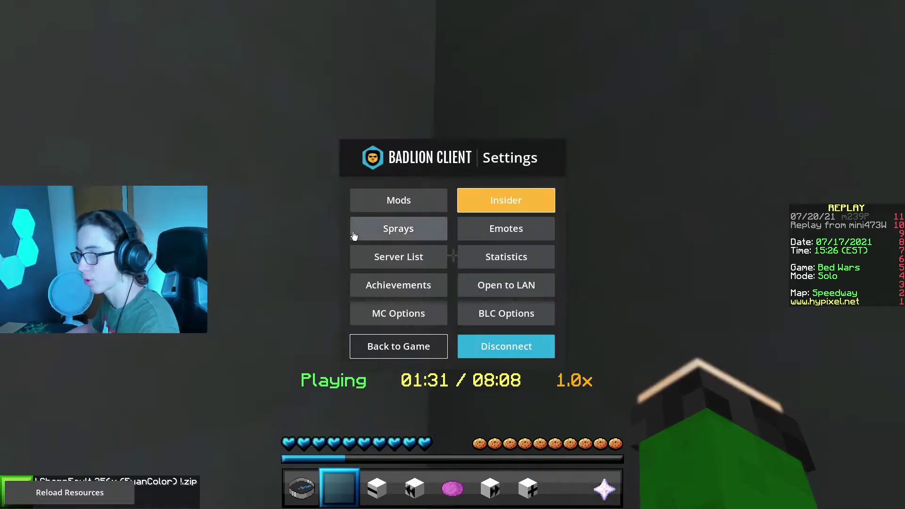
pyautogui.click(500, 353)
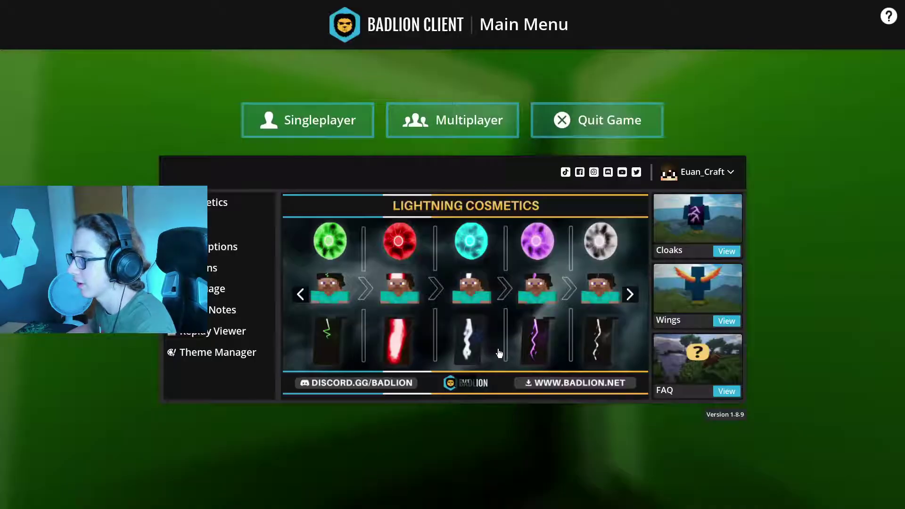
pyautogui.click(211, 333)
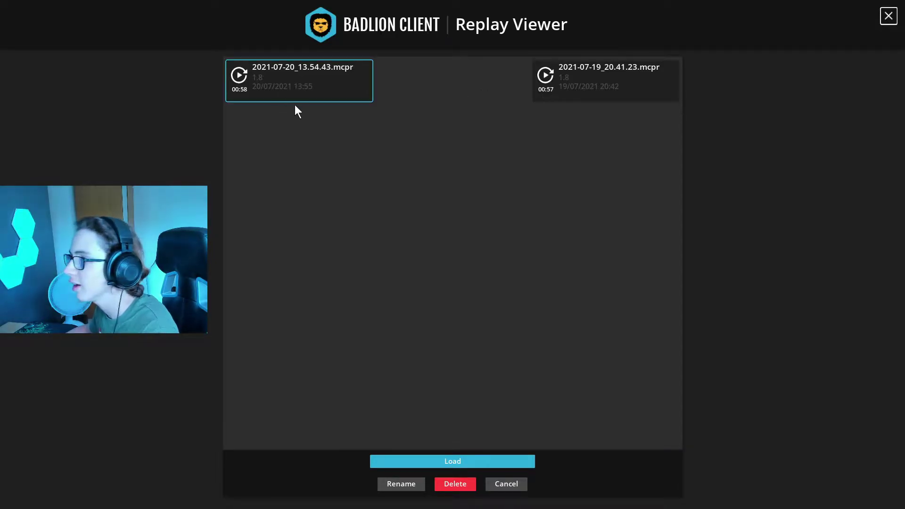
pyautogui.click(429, 462)
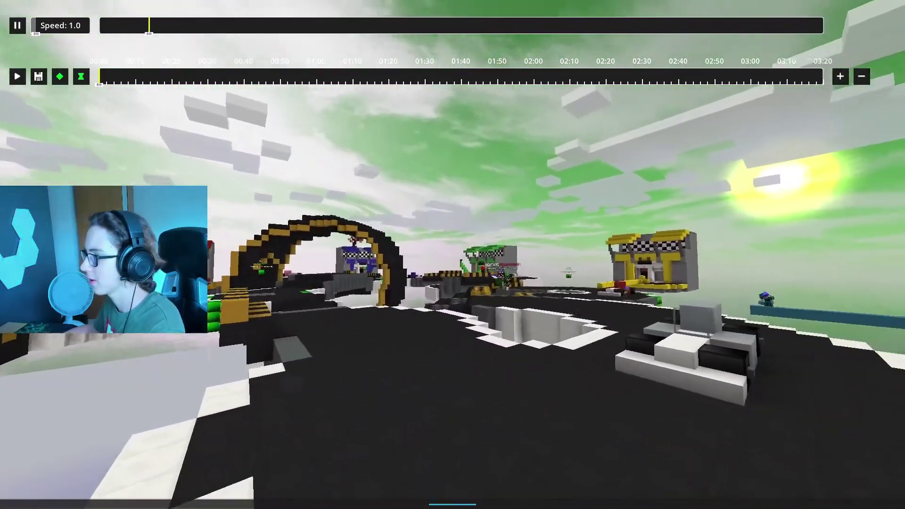
# Pause the recording and fly the camera across the map to the armoured player on the white bridge.
pyautogui.press('c')
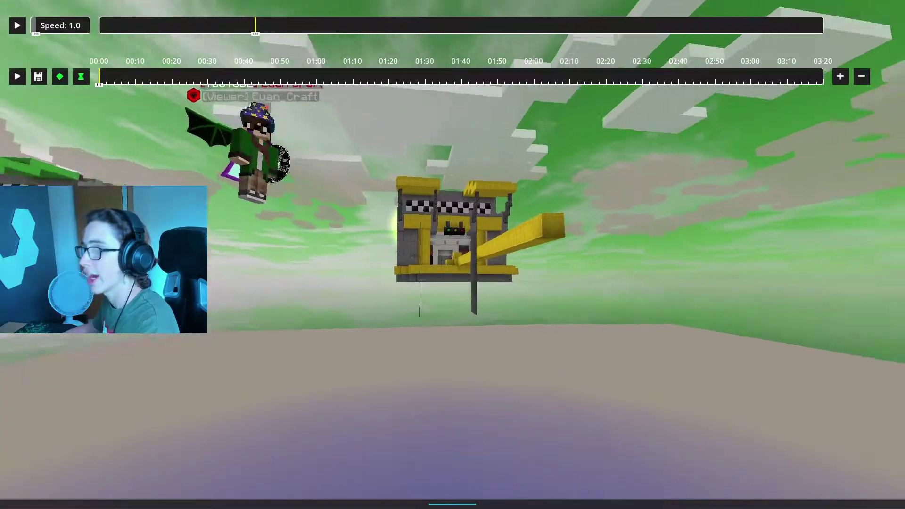
pyautogui.press('w')
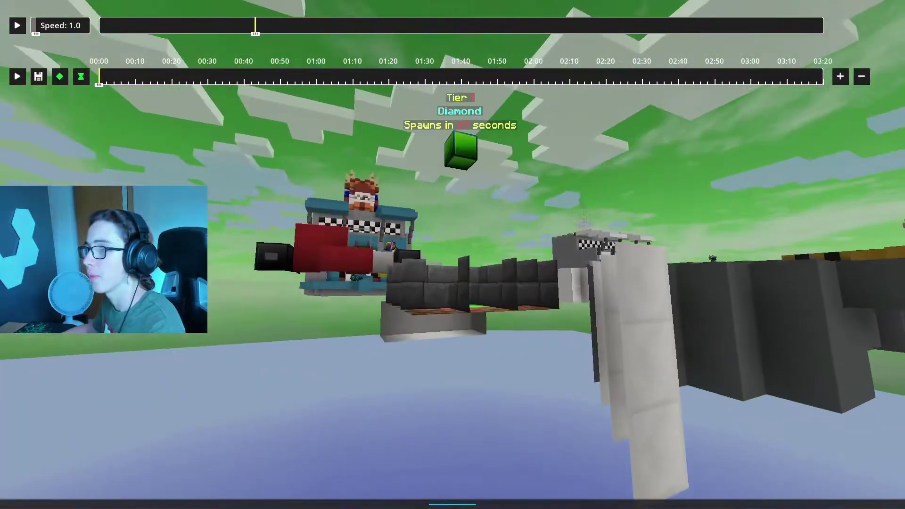
pyautogui.press('w')
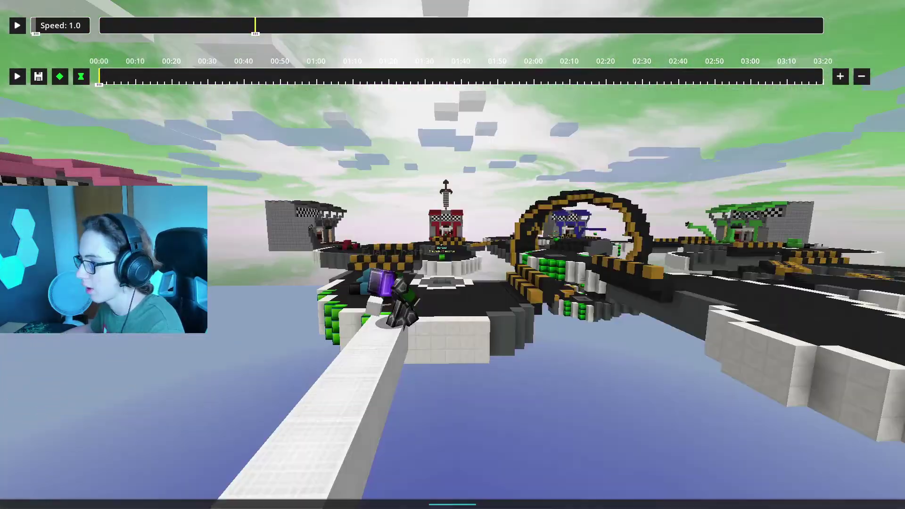
pyautogui.press('w')
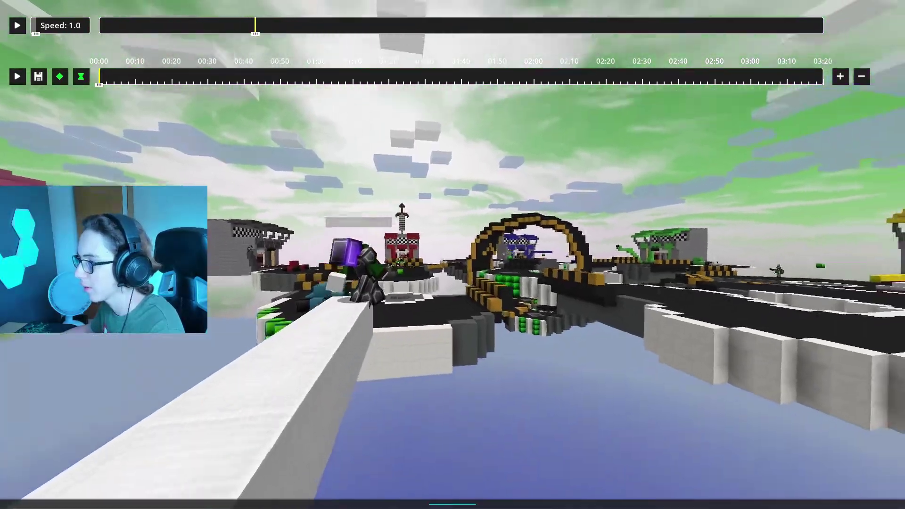
pyautogui.press('a')
pyautogui.press('w')
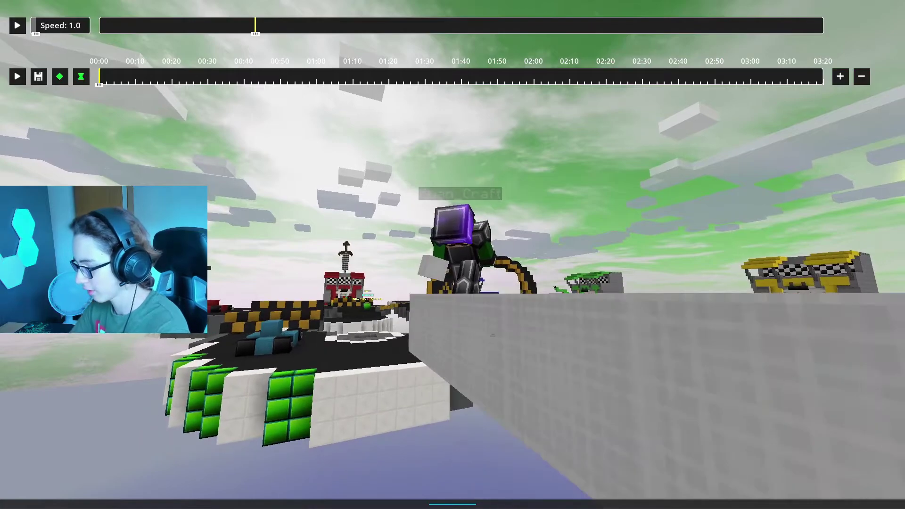
# Play the recording forward, pause it, and frame a low close-up of the player in front of the pink base.
pyautogui.press('p')
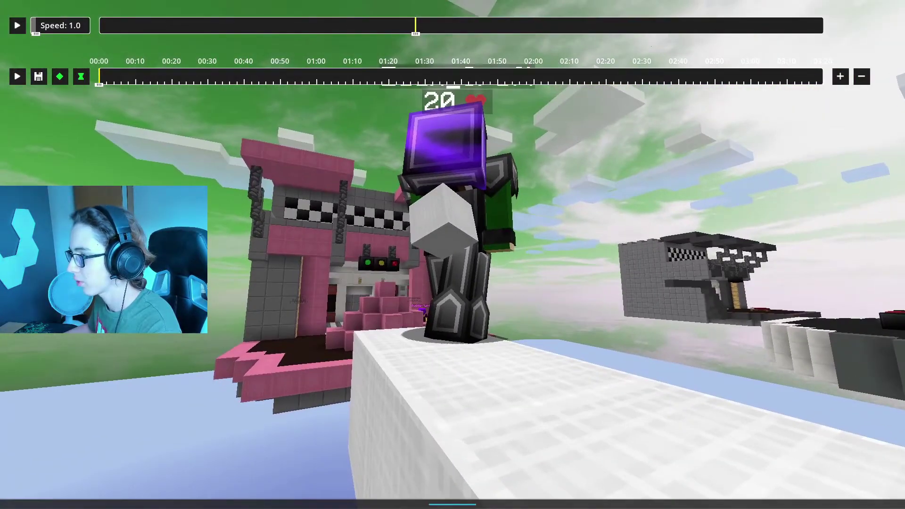
pyautogui.press('s')
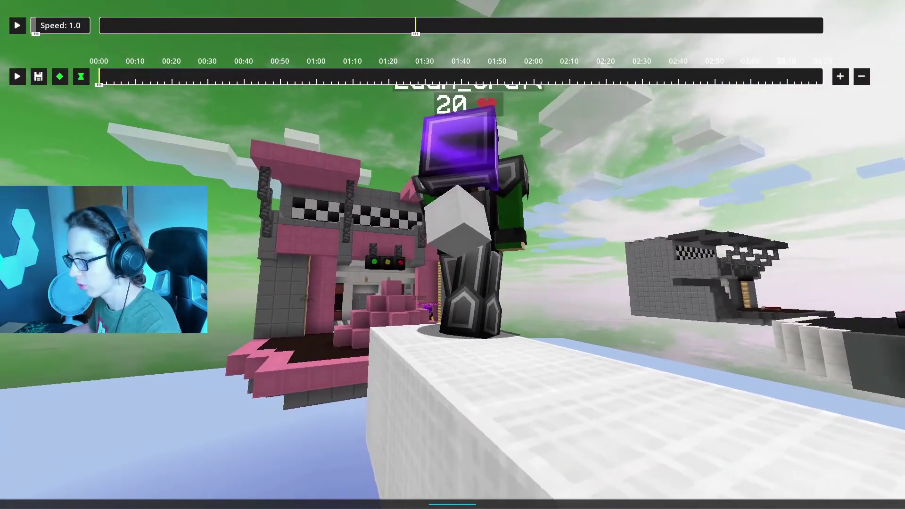
pyautogui.press('a')
pyautogui.press('d')
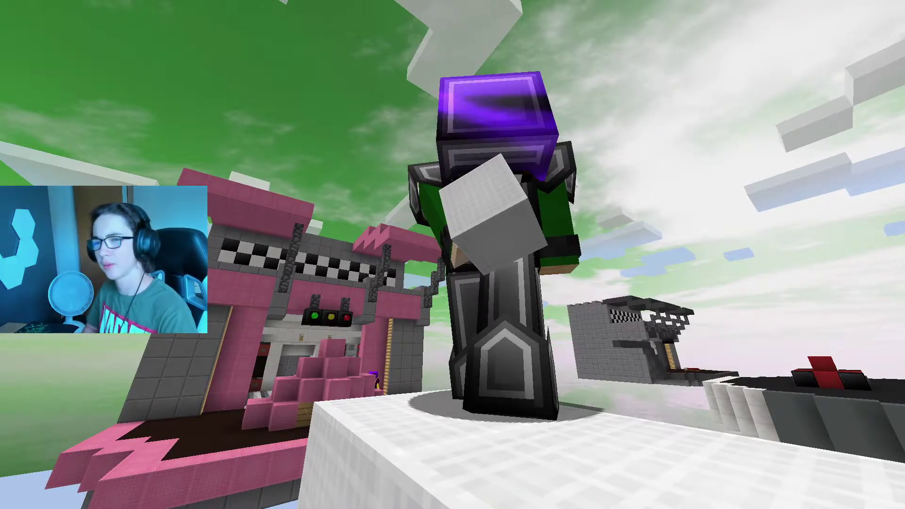
# Restore the hidden replay interface, pull the camera back from the player, and exit the replay.
pyautogui.press('F1')
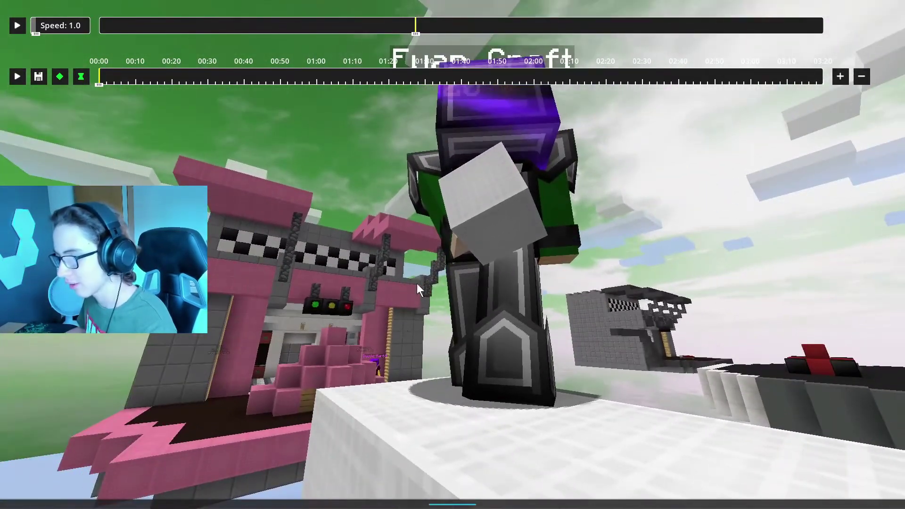
pyautogui.click(558, 325)
pyautogui.press('s')
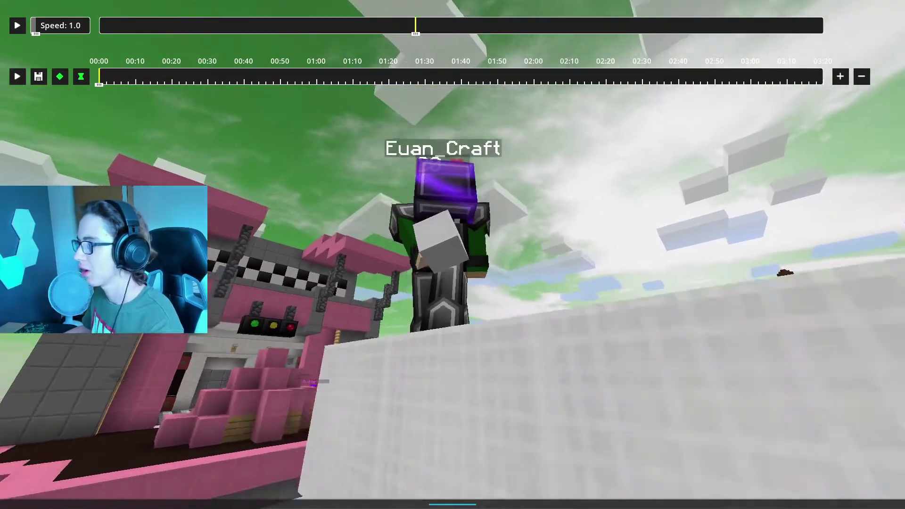
pyautogui.press('Escape')
pyautogui.click(474, 368)
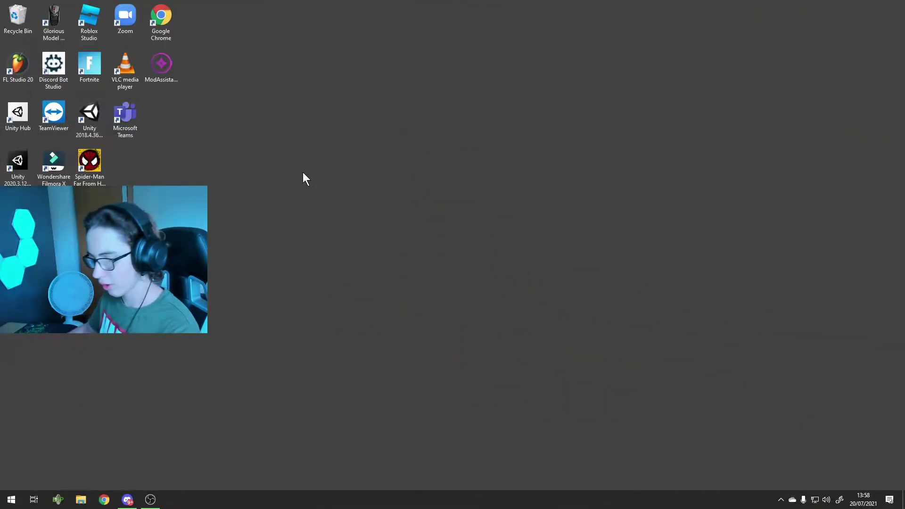
# Switch to Google Chrome with a blank new tab.
pyautogui.press('super')
pyautogui.write('goog')
pyautogui.press('Return')
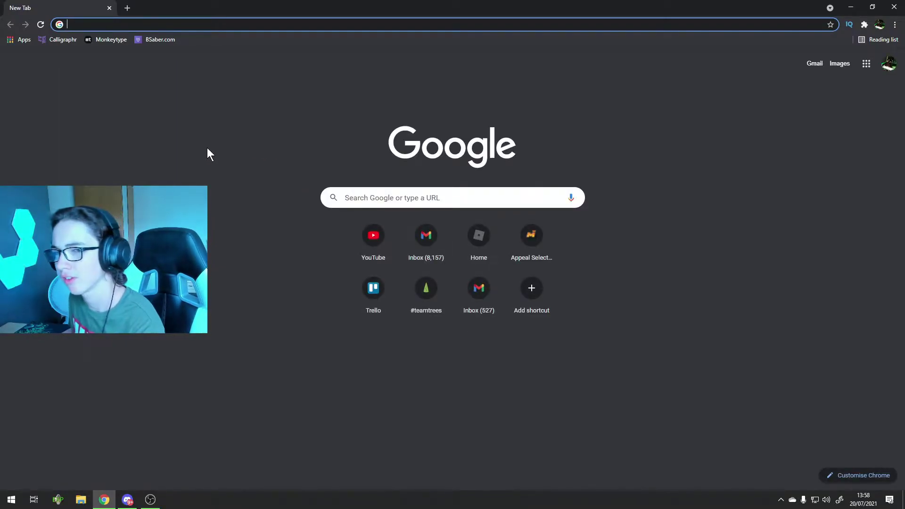
# Open the Photopea online photo editor at photopea.com.
pyautogui.write('photopea.com')
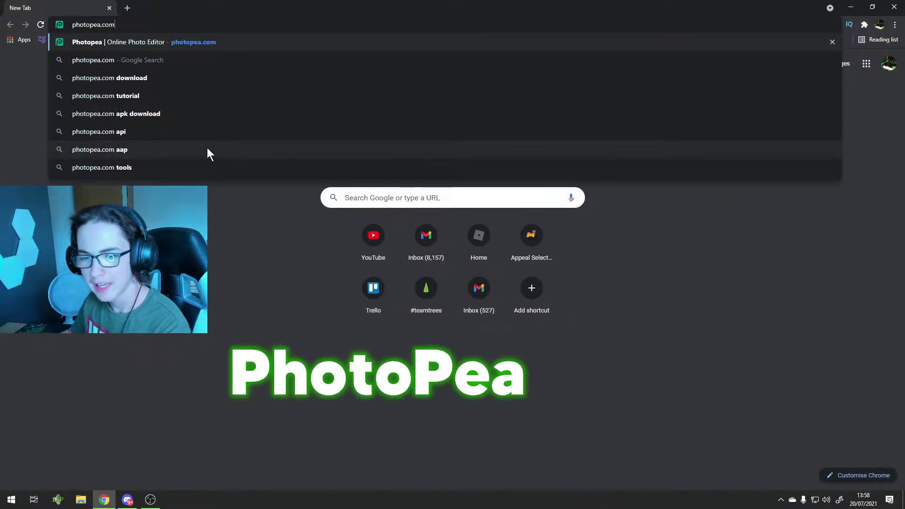
pyautogui.press('Return')
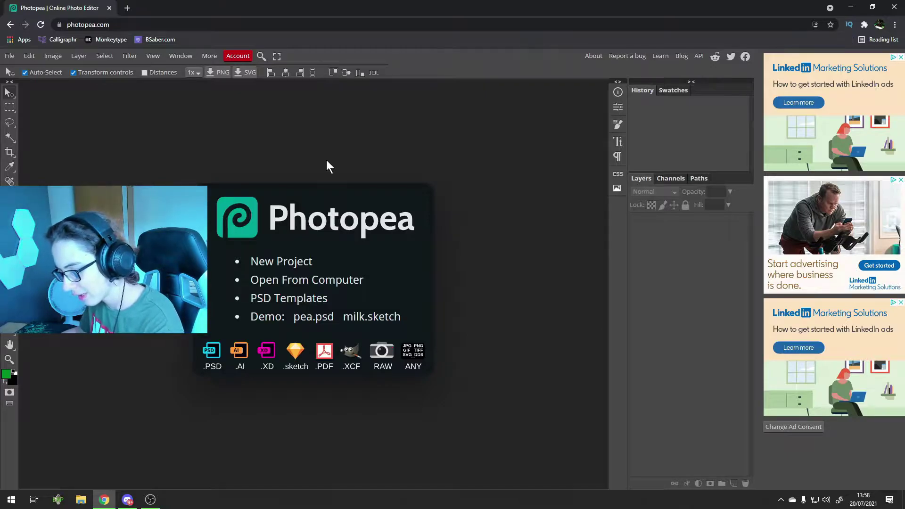
# Run %appdata%\.minecraft to reach the Minecraft folder, and open its screenshots folder.
pyautogui.press('super+r')
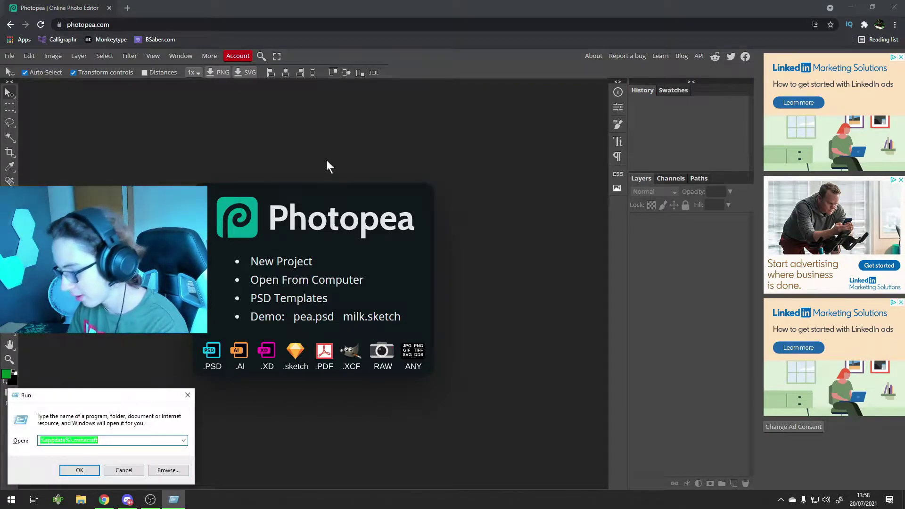
pyautogui.write('8appdata')
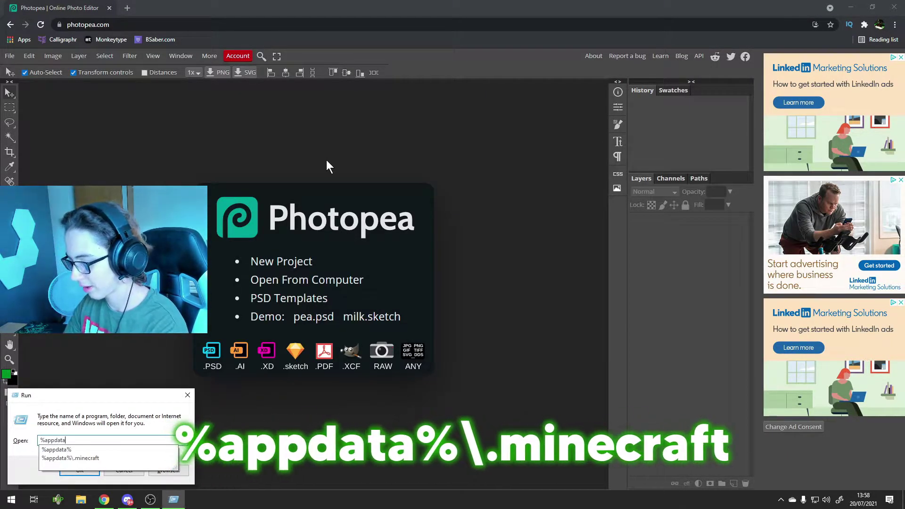
pyautogui.write('%')
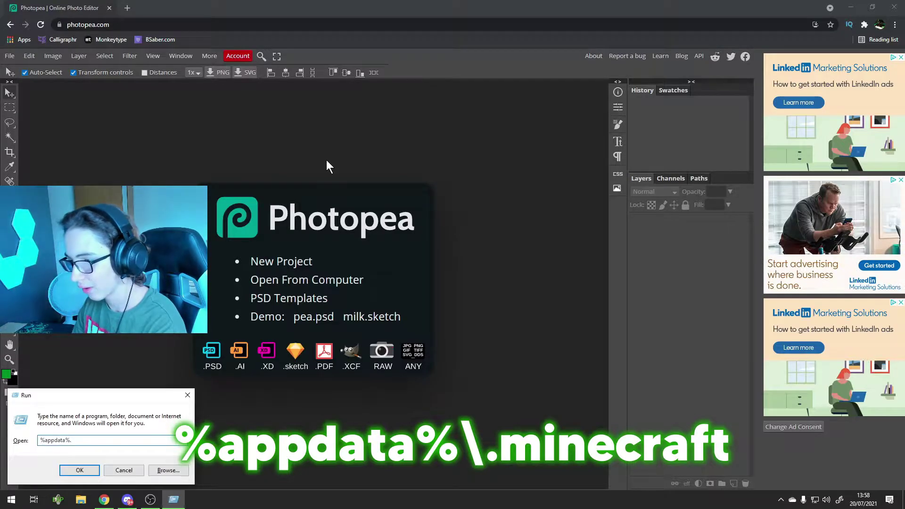
pyautogui.write('\\.minecraft')
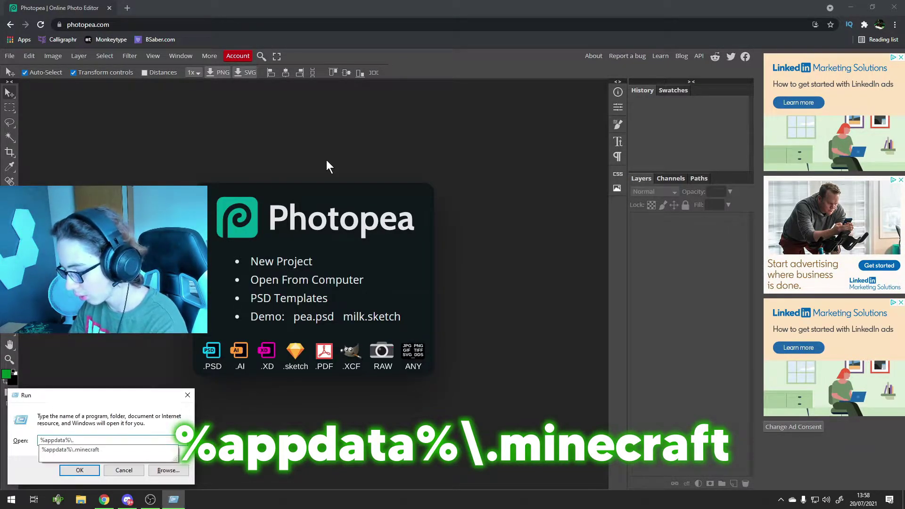
pyautogui.press('Return')
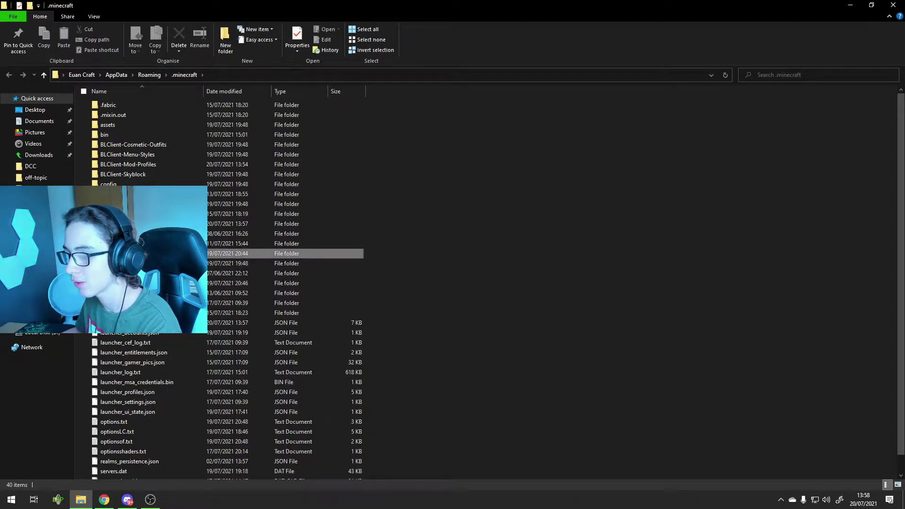
pyautogui.doubleClick(132, 254)
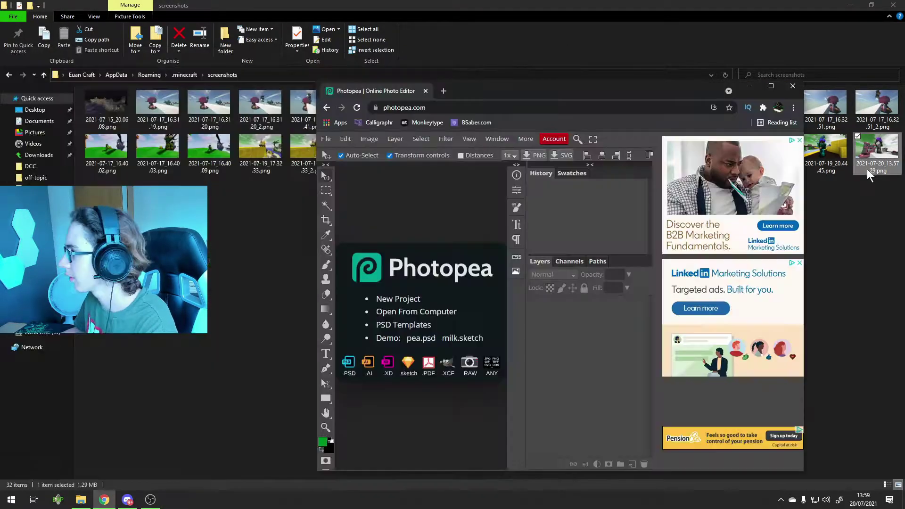
# Load the screenshot 2021-07-20_13.57.29.png from the folder into Photopea and maximise the browser window.
pyautogui.moveTo(875, 151); pyautogui.dragTo(619, 243)
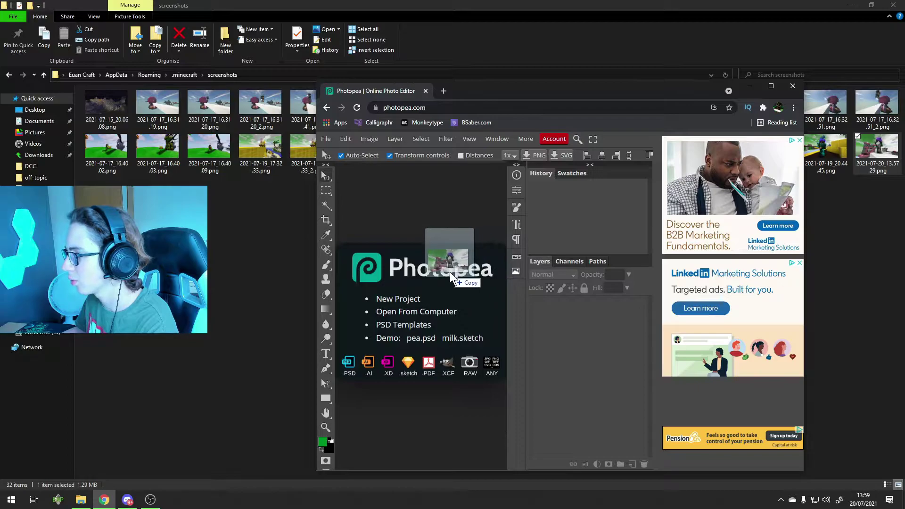
pyautogui.moveTo(450, 272); pyautogui.dragTo(450, 273)
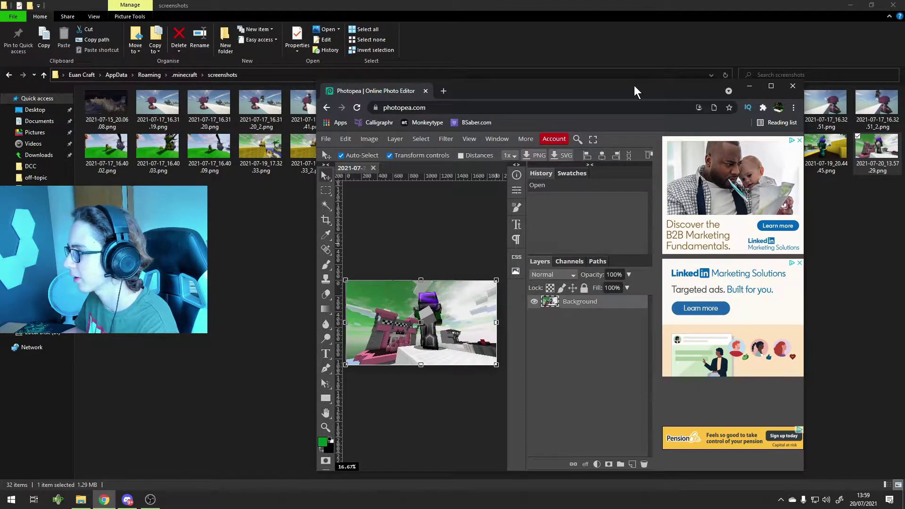
pyautogui.doubleClick(634, 86)
# Examine the armoured player in the opened screenshot up close and in full view.
pyautogui.hscroll(-2, 318, 279)
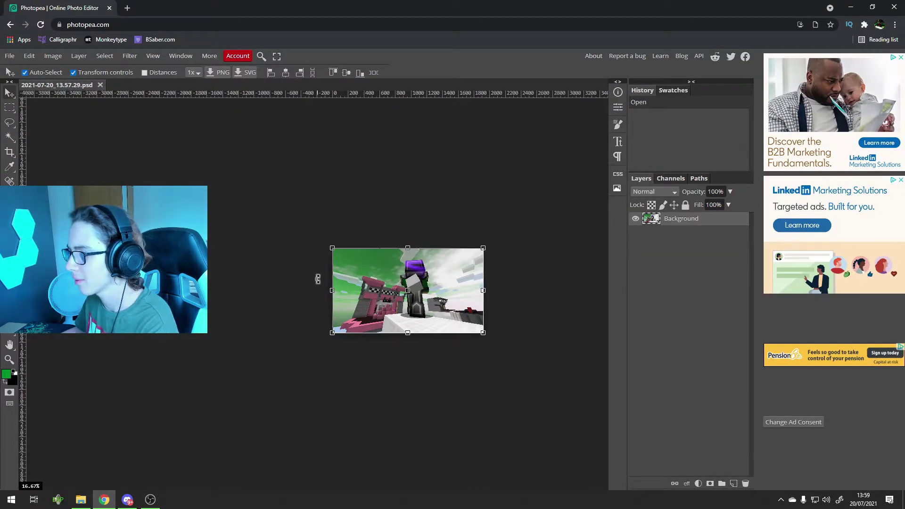
pyautogui.hscroll(2, 319, 279)
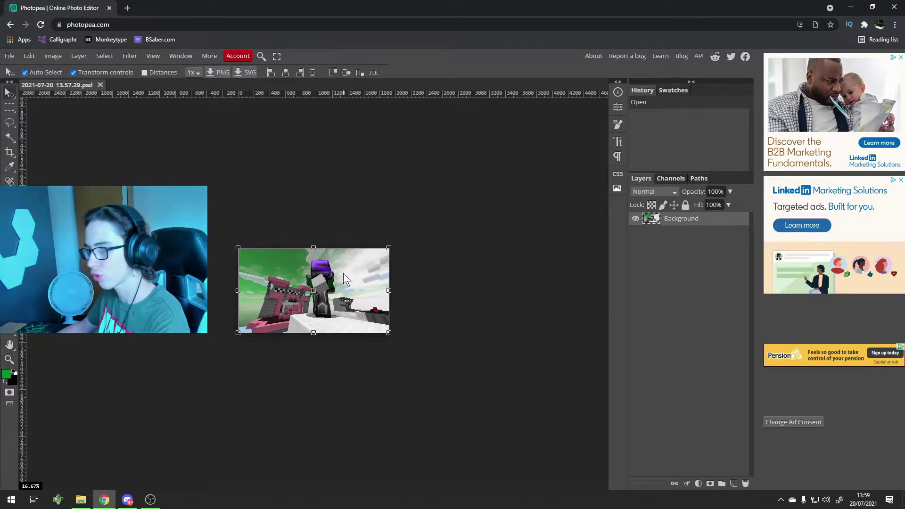
pyautogui.hotkey('ctrl', '+')
pyautogui.hotkey('ctrl', '+')
pyautogui.hotkey('ctrl', '+')
pyautogui.hotkey('ctrl', '+')
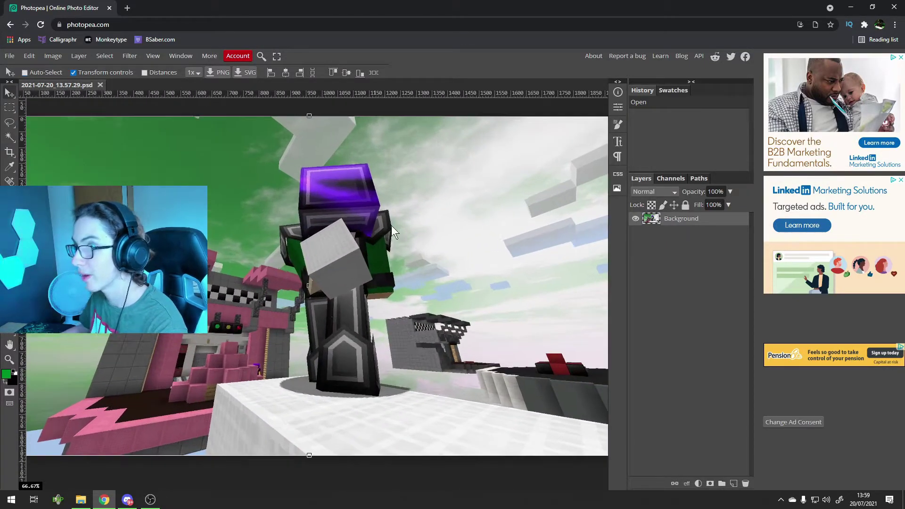
pyautogui.hotkey('ctrl', '-')
pyautogui.hotkey('ctrl', '+')
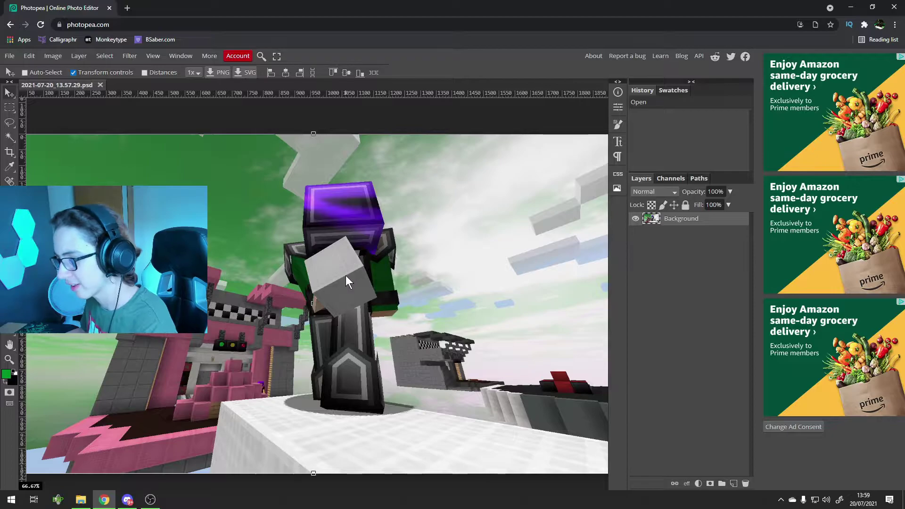
pyautogui.scroll(-1, 313, 193)
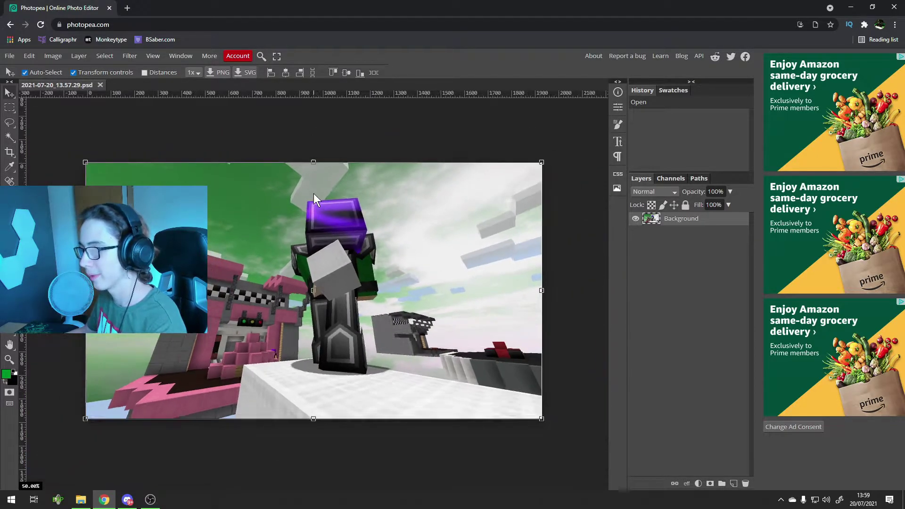
pyautogui.scroll(1, 306, 189)
pyautogui.scroll(-1, 333, 261)
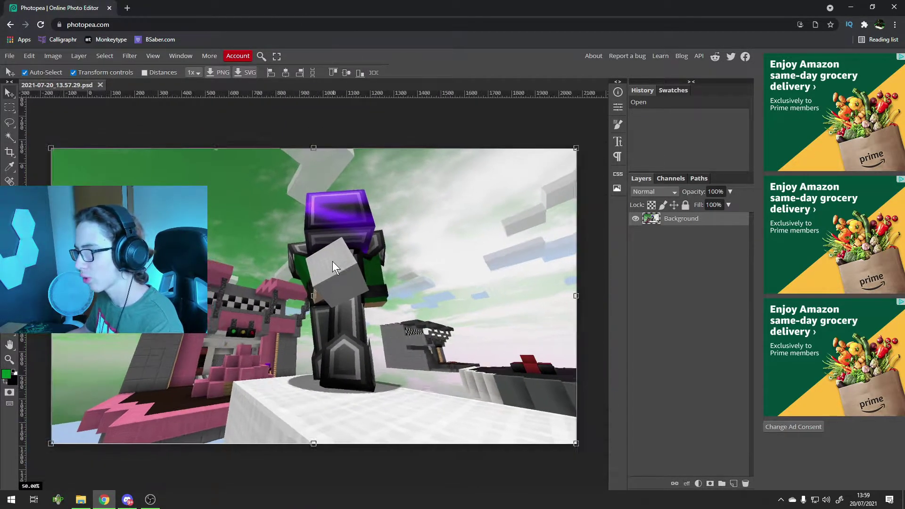
pyautogui.scroll(1, 321, 273)
pyautogui.scroll(-1, 321, 273)
pyautogui.scroll(1, 324, 266)
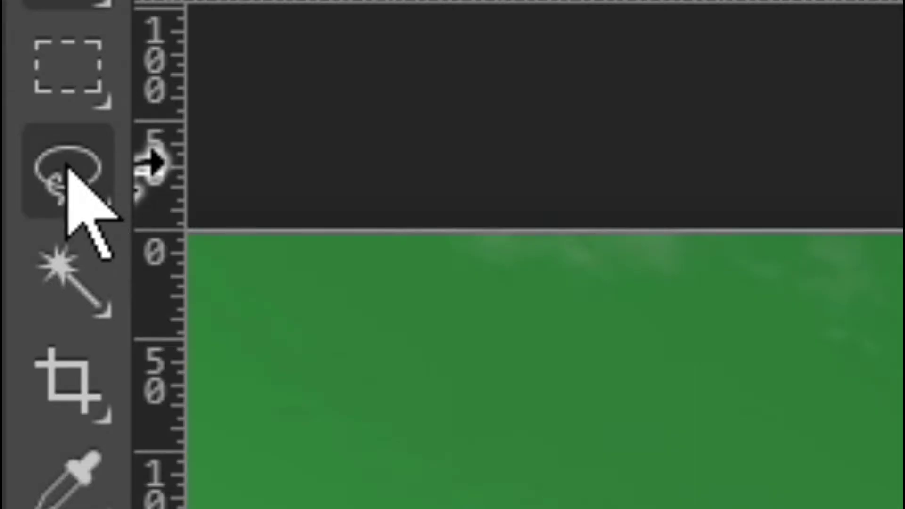
# Select the armoured player, including the held block, by tracing the figure's outline with the Polygonal Lasso tool.
pyautogui.rightClick(66, 166)
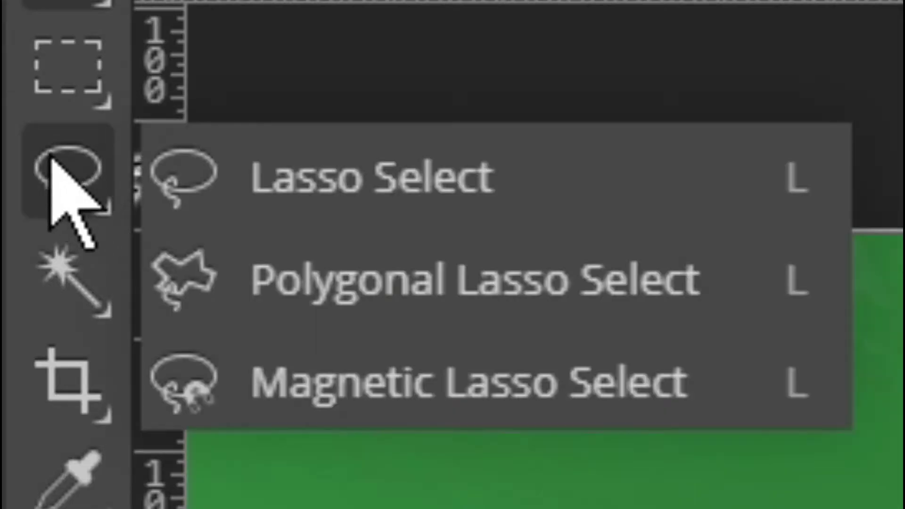
pyautogui.click(452, 287)
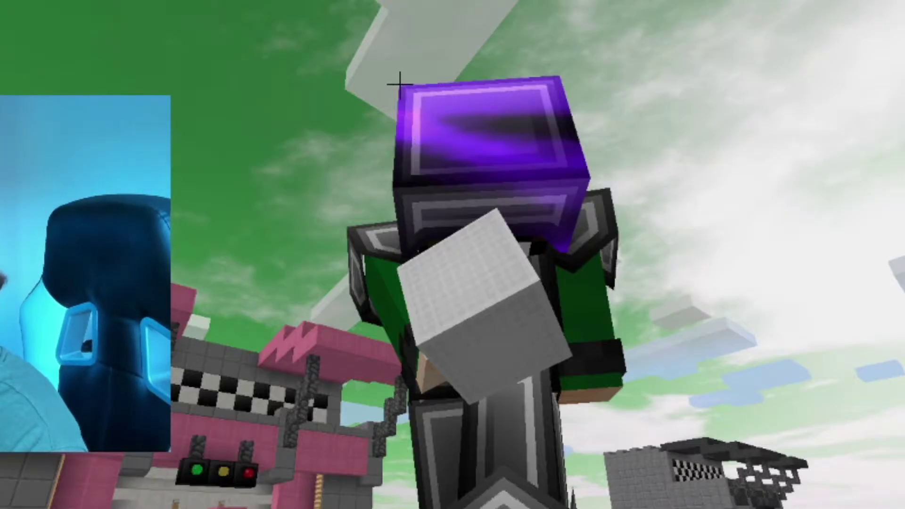
pyautogui.click(399, 87)
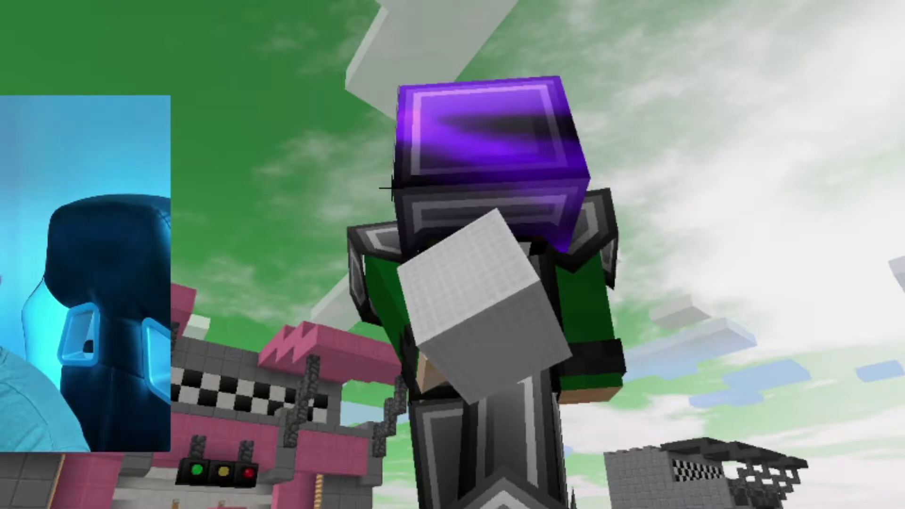
pyautogui.click(392, 188)
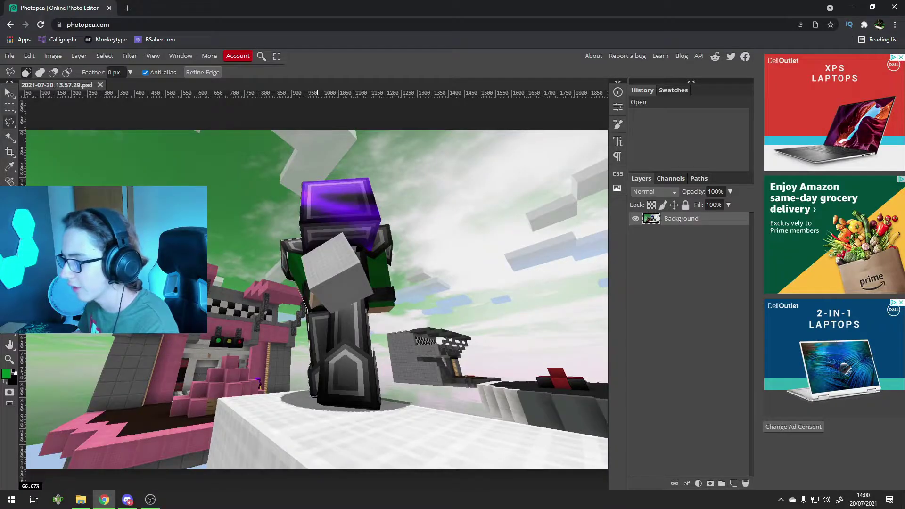
pyautogui.click(317, 397)
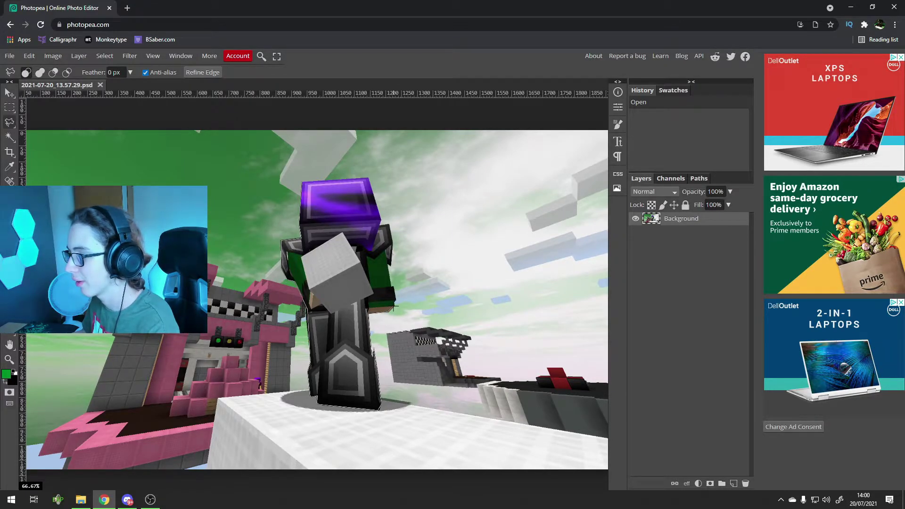
pyautogui.moveTo(396, 302); pyautogui.dragTo(395, 304)
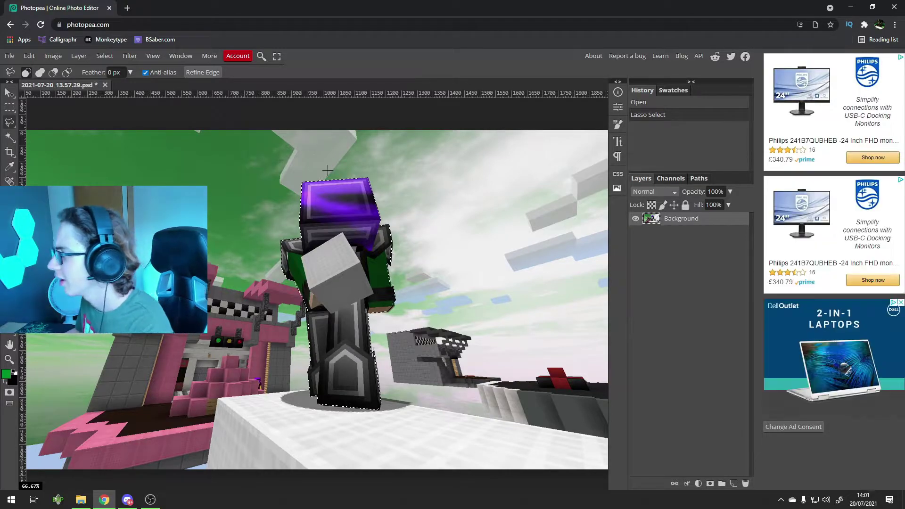
# Check the selection edge around the helmet, and copy the selected player onto a new layer.
pyautogui.scroll(6, 294, 183)
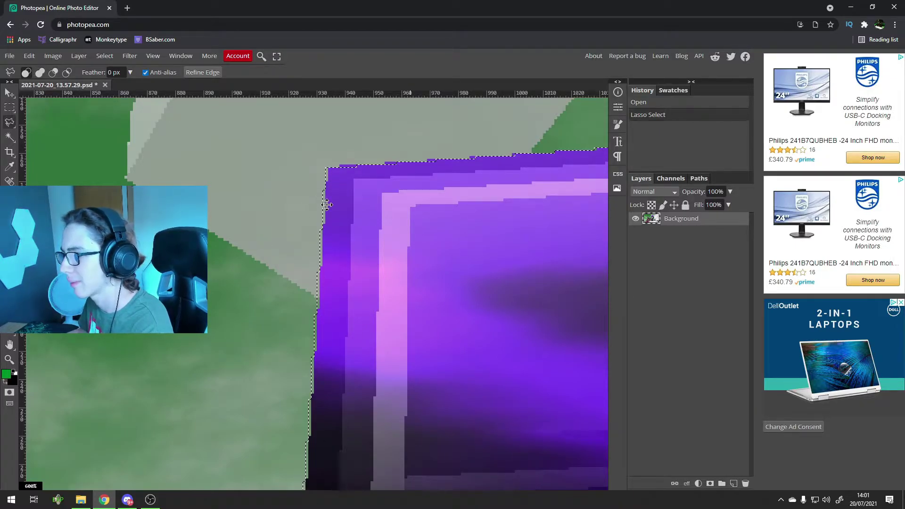
pyautogui.scroll(-7, 265, 216)
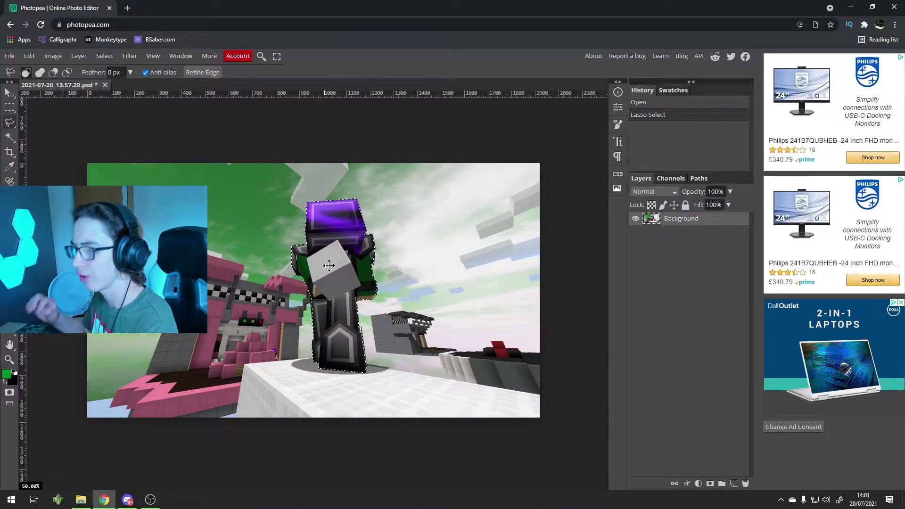
pyautogui.hotkey('ctrl', 'v')
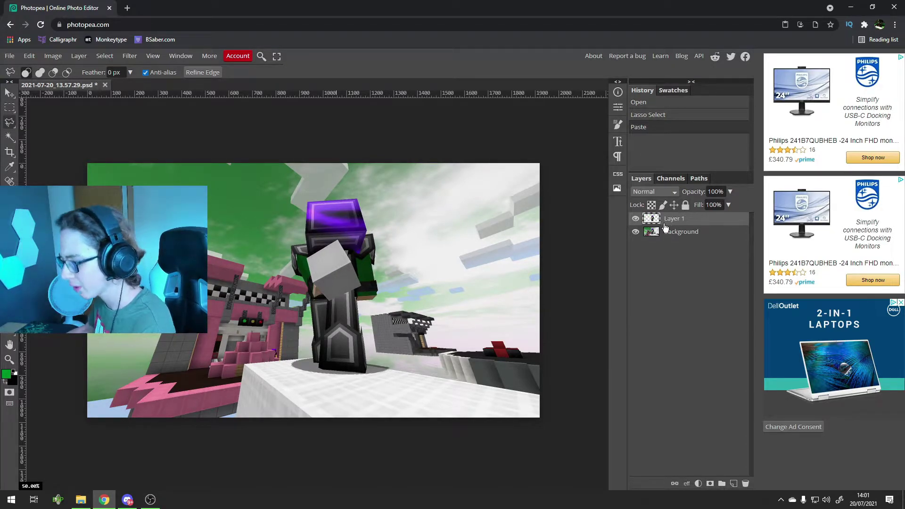
# Try moving the pasted player cutout away from the original figure, and undo the move.
pyautogui.press('v')
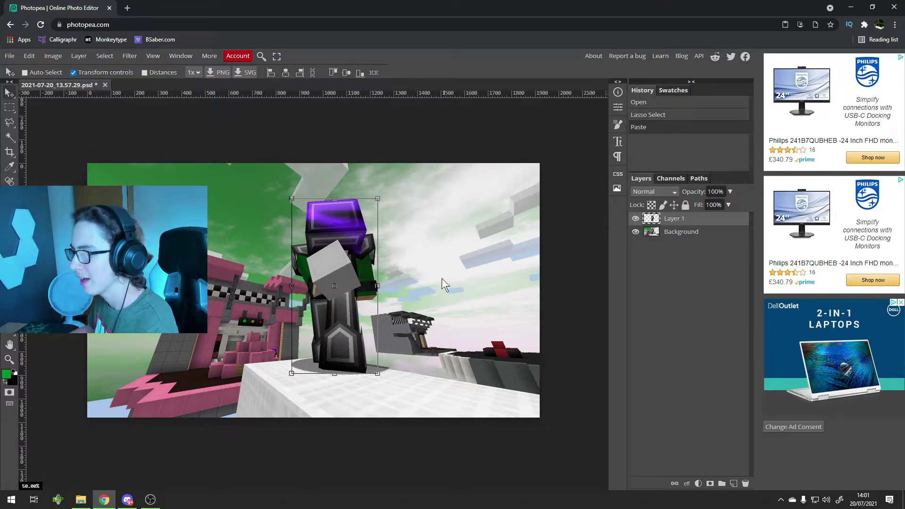
pyautogui.moveTo(357, 218); pyautogui.dragTo(454, 213)
pyautogui.hotkey('ctrl', 'z')
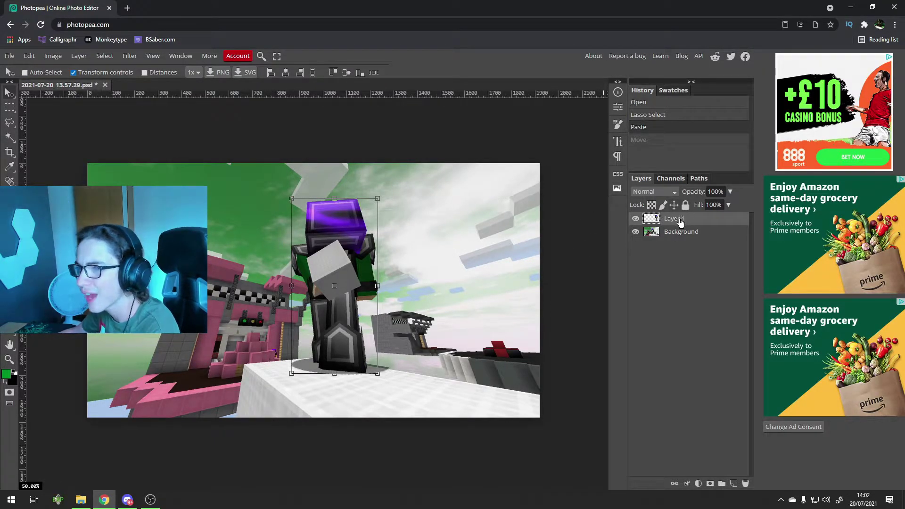
# Open the layer style of the player cutout layer and enable Outer Glow with the Normal blend mode.
pyautogui.doubleClick(718, 224)
pyautogui.moveTo(287, 130); pyautogui.dragTo(691, 129)
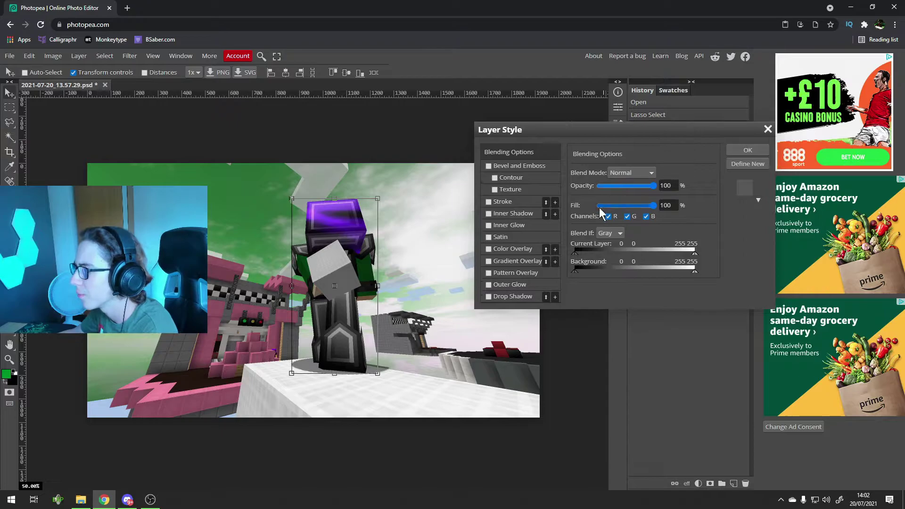
pyautogui.moveTo(603, 132); pyautogui.dragTo(559, 133)
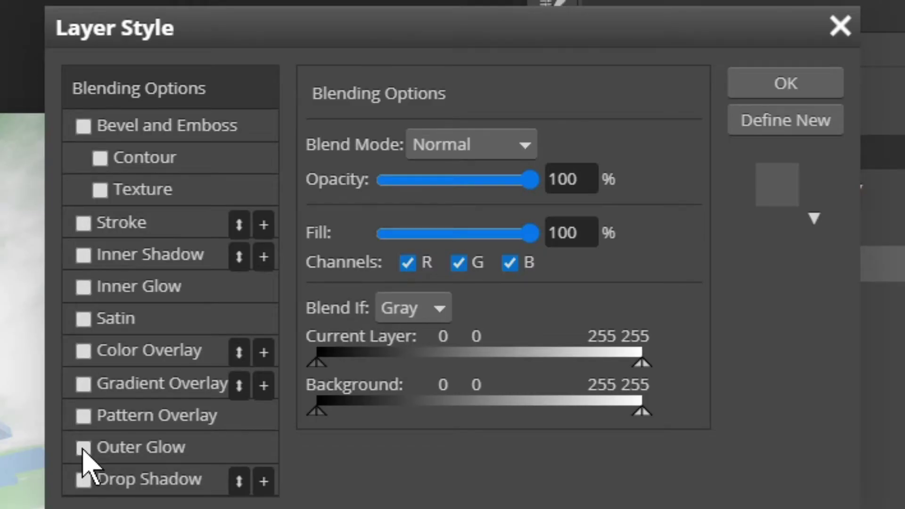
pyautogui.click(83, 448)
pyautogui.click(491, 150)
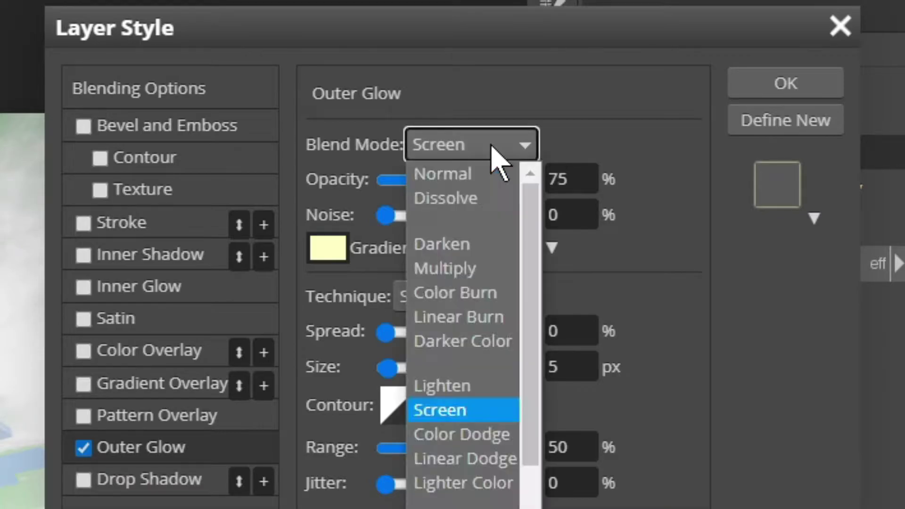
pyautogui.click(480, 172)
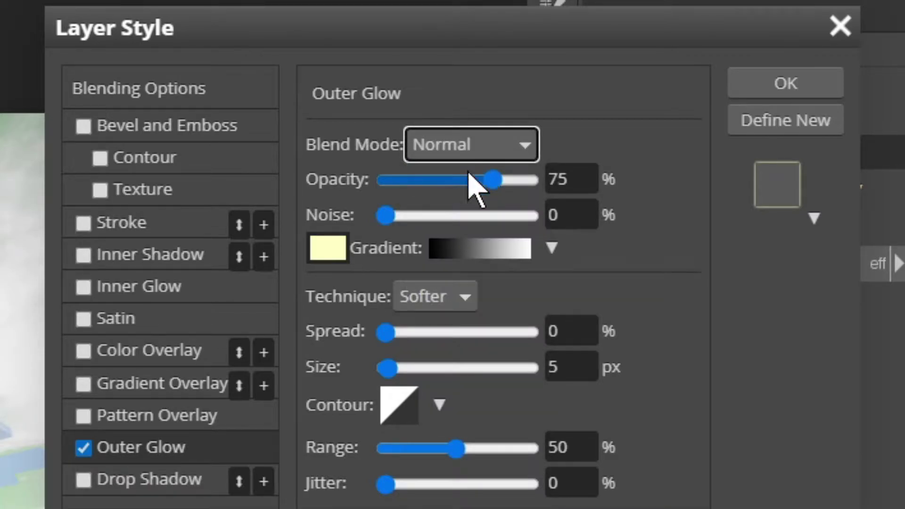
# Set the outer glow colour to white (ffffff) and its opacity to 100%.
pyautogui.click(329, 256)
pyautogui.moveTo(104, 141); pyautogui.dragTo(27, 16)
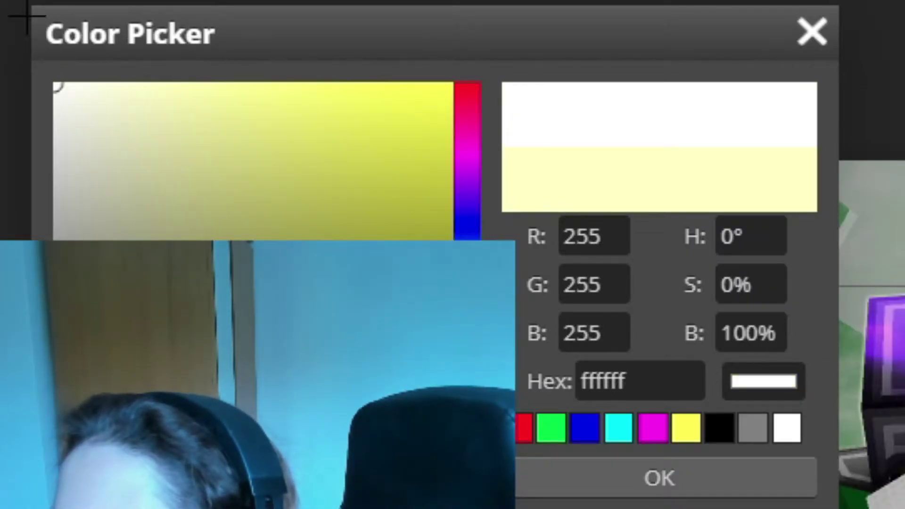
pyautogui.click(557, 473)
pyautogui.moveTo(472, 186); pyautogui.dragTo(587, 184)
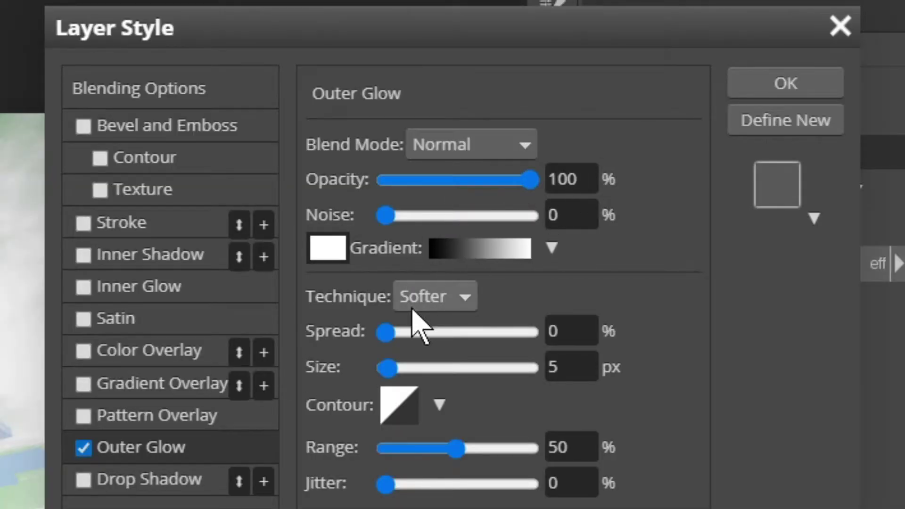
# Set the outer glow spread to 100% and its size to 35 px.
pyautogui.moveTo(413, 332); pyautogui.dragTo(552, 363)
pyautogui.moveTo(399, 372); pyautogui.dragTo(403, 374)
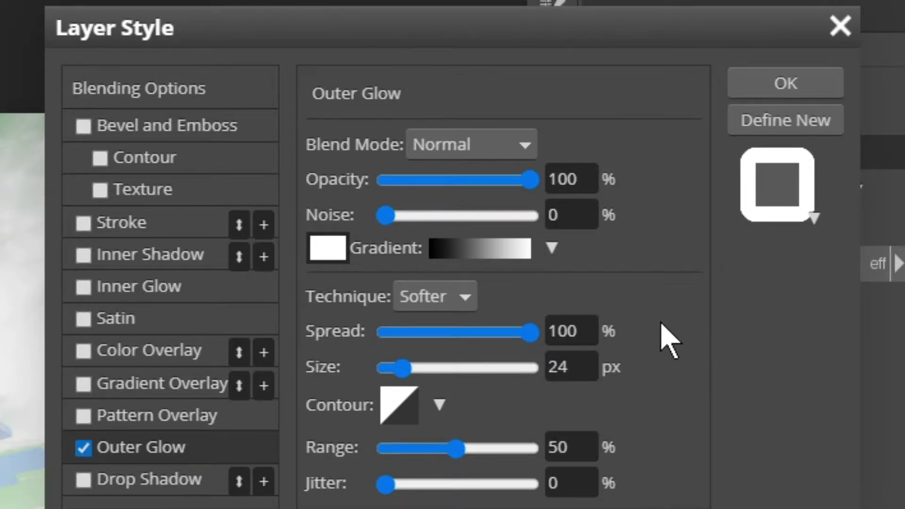
pyautogui.moveTo(408, 371); pyautogui.dragTo(412, 372)
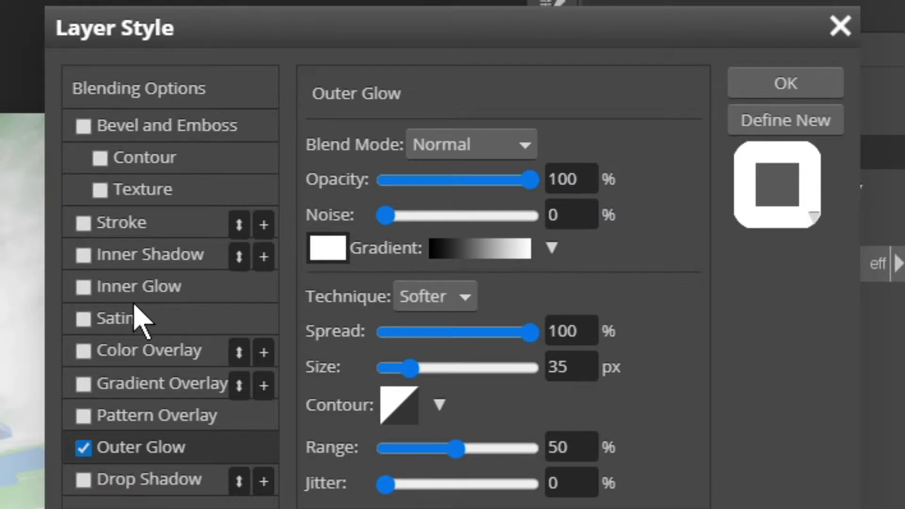
# Enable Stroke in the player cutout's layer style, with a white colour and a size of 20 px.
pyautogui.click(85, 224)
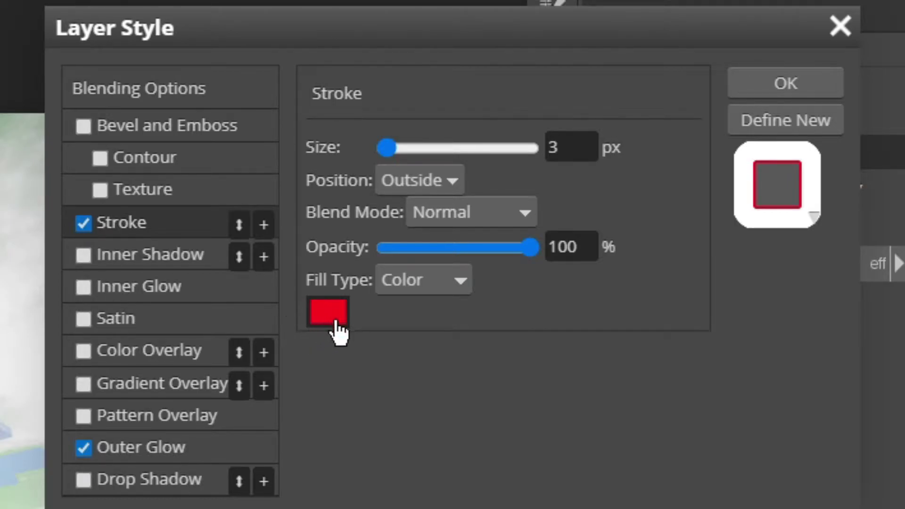
pyautogui.click(314, 325)
pyautogui.moveTo(241, 377); pyautogui.dragTo(212, 436)
pyautogui.click(650, 434)
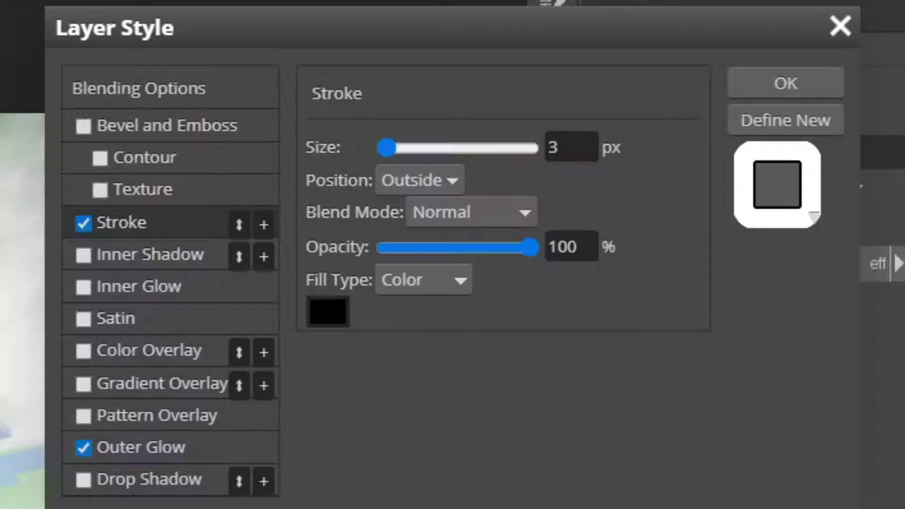
pyautogui.moveTo(393, 150); pyautogui.dragTo(400, 151)
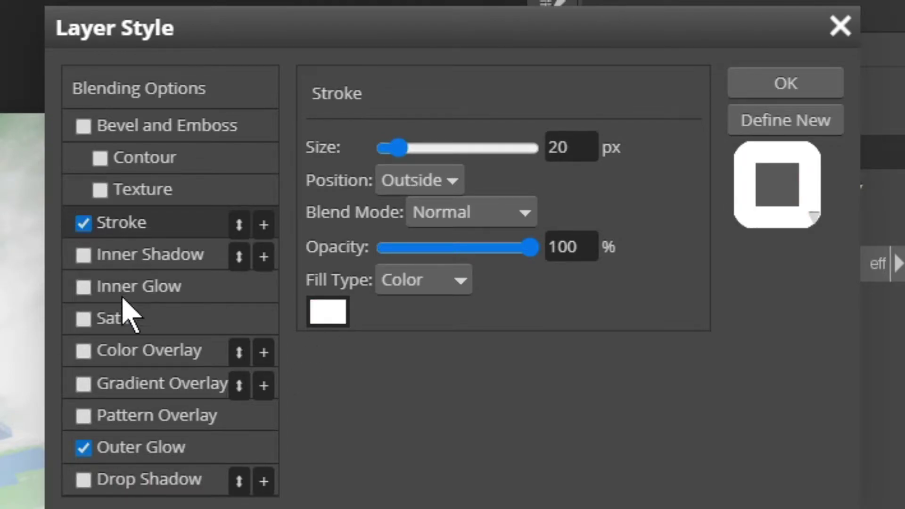
# Set the outer glow to black at 29 px and the stroke size to 13 px, and apply the layer style.
pyautogui.click(137, 447)
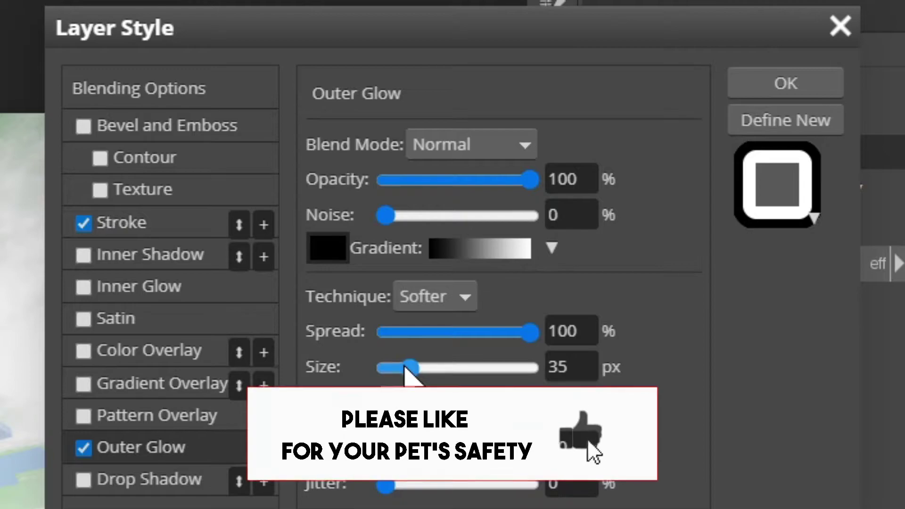
pyautogui.moveTo(404, 366); pyautogui.dragTo(407, 367)
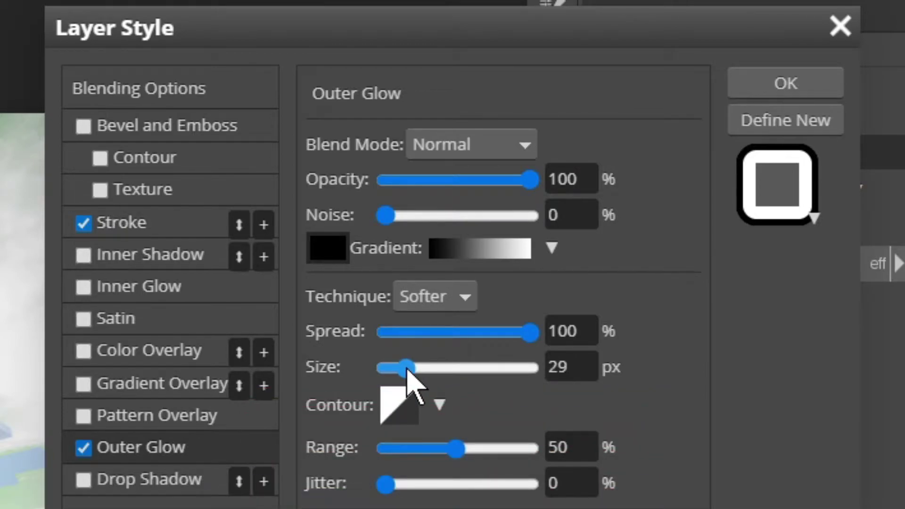
pyautogui.click(172, 227)
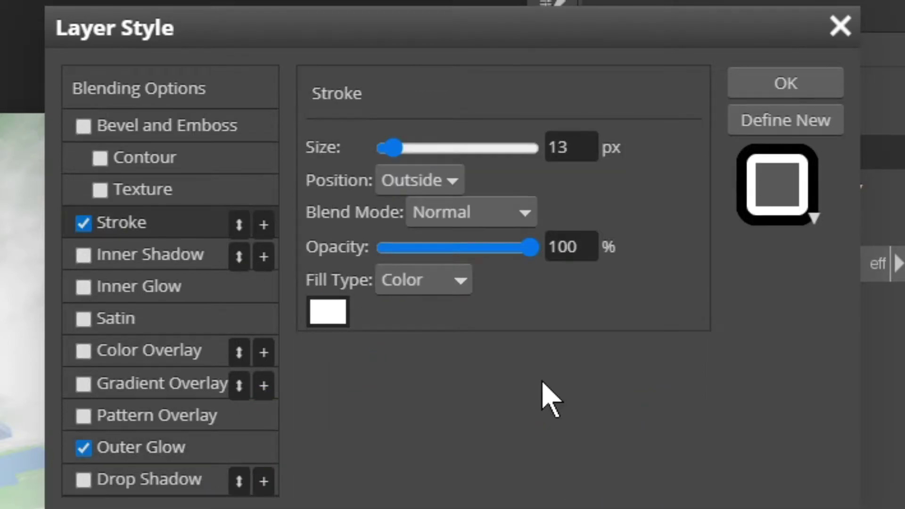
pyautogui.click(792, 92)
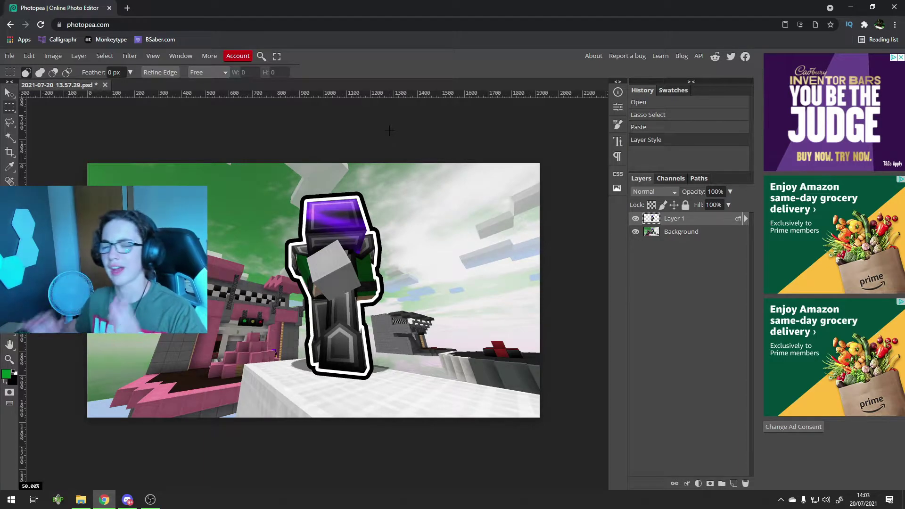
# Search Google Images for "60 white gaming keyboard" in a new browser tab and preview the Durgod HK Venus keyboard.
pyautogui.press('v')
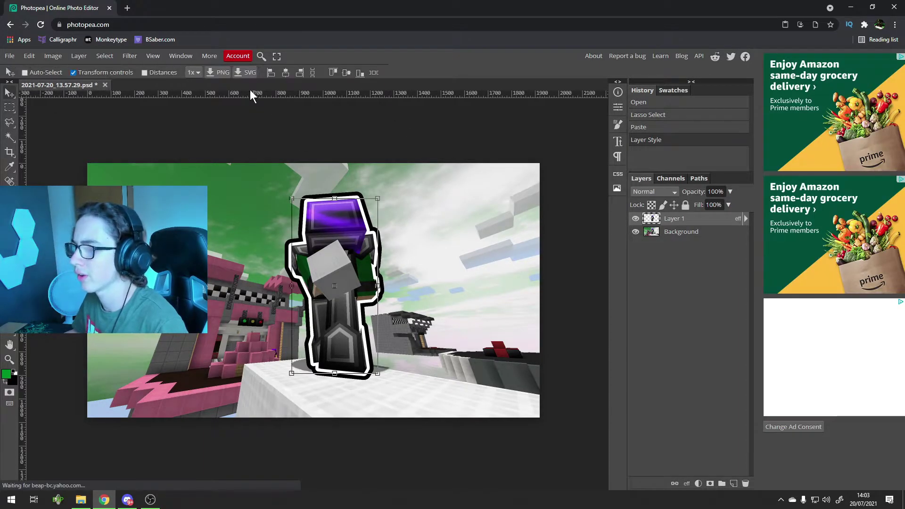
pyautogui.click(127, 8)
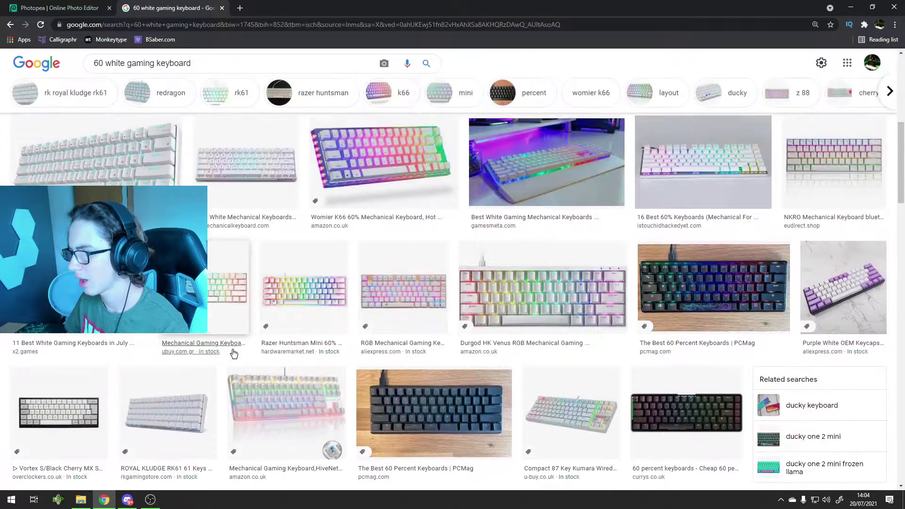
pyautogui.scroll(-2, 330, 264)
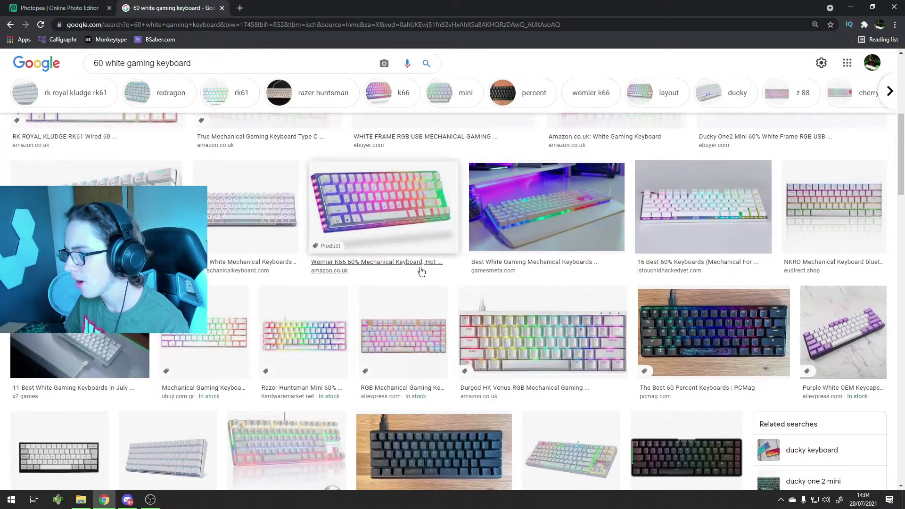
pyautogui.click(502, 351)
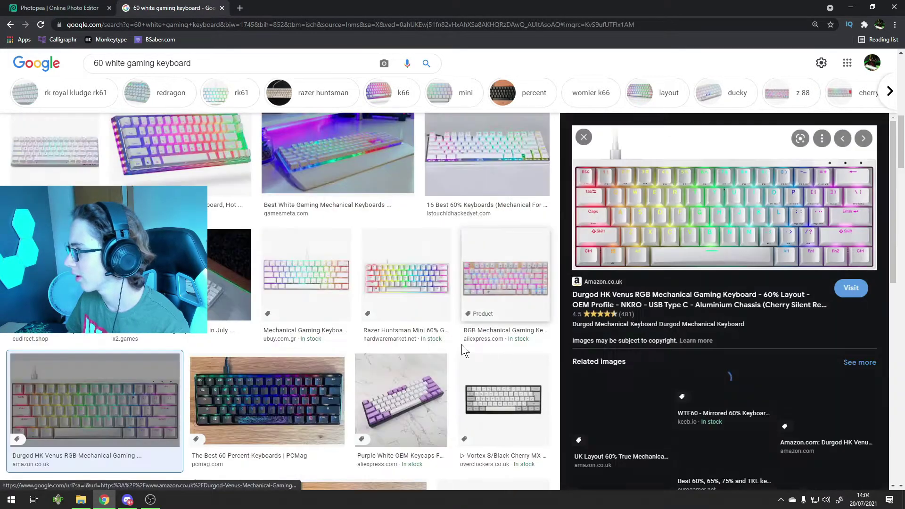
pyautogui.click(584, 138)
# Open the RK Royal Kludge RK61 wired white keyboard picture from the image results and copy the image.
pyautogui.scroll(2, 475, 276)
pyautogui.click(495, 269)
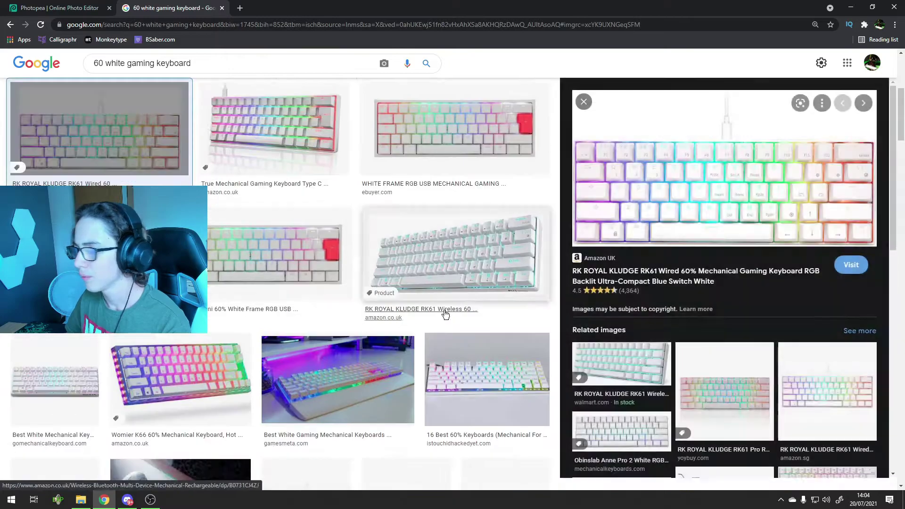
pyautogui.rightClick(719, 188)
pyautogui.click(745, 278)
# Switch back to Photopea, paste the keyboard picture as a new layer and shift it slightly down and right.
pyautogui.click(95, 10)
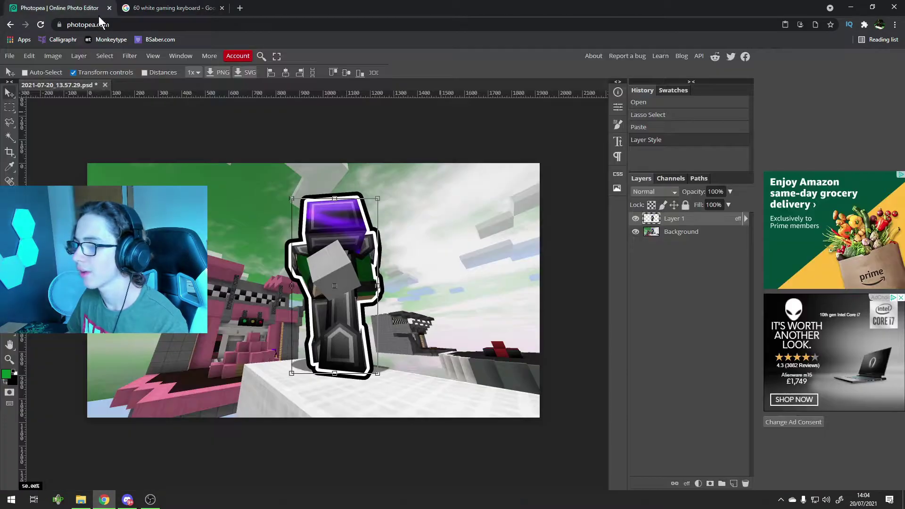
pyautogui.press('ctrl')
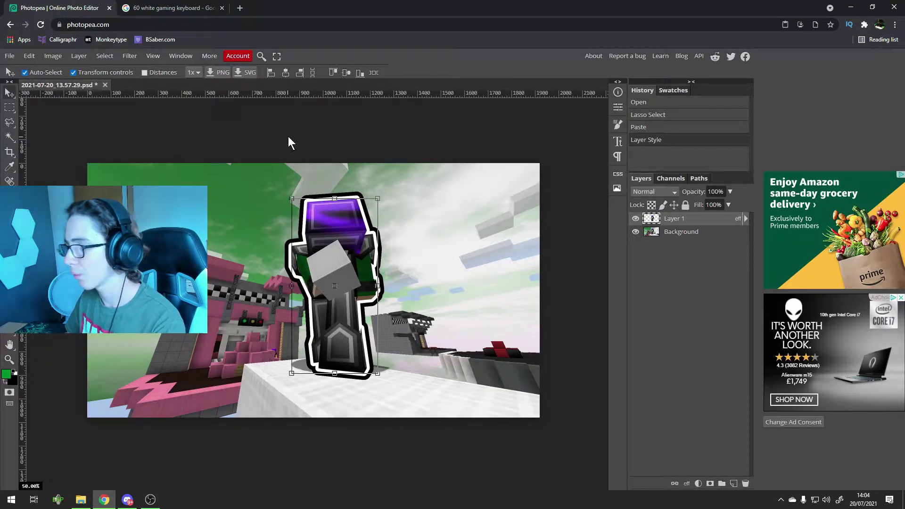
pyautogui.hotkey('ctrl', 'v')
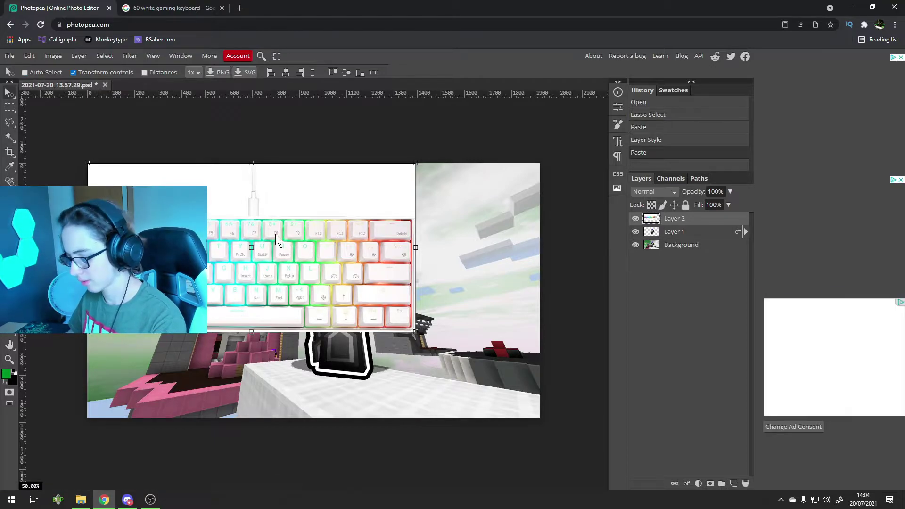
pyautogui.moveTo(275, 236); pyautogui.dragTo(298, 256)
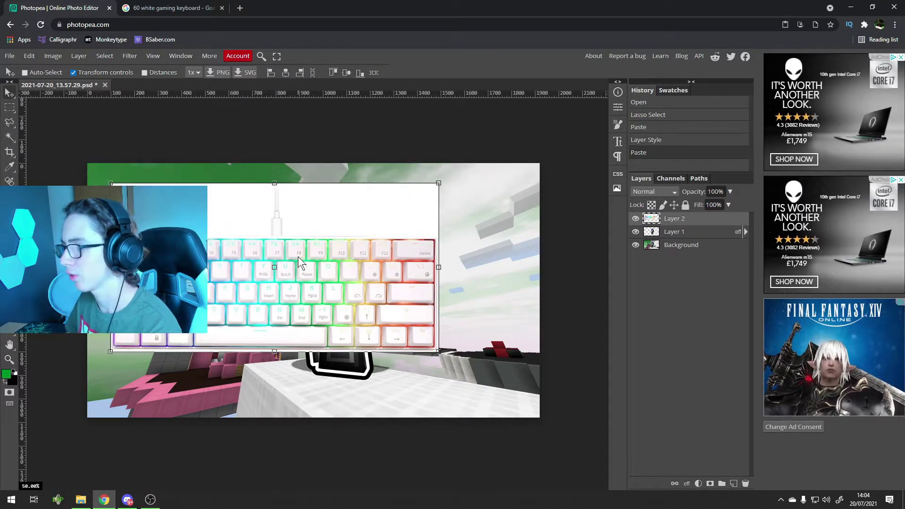
# Select the white background around the keyboard with the Magic Wand at tolerance 16, delete it and deselect.
pyautogui.click(10, 108)
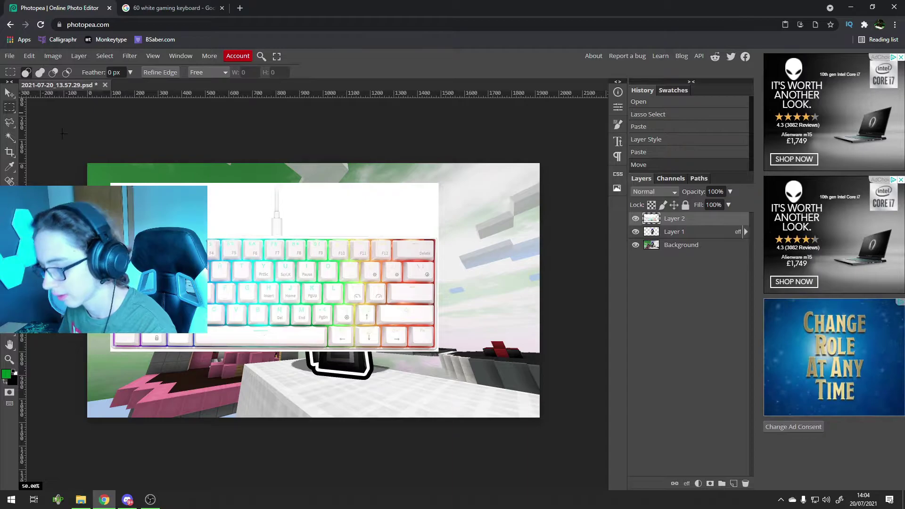
pyautogui.click(10, 136)
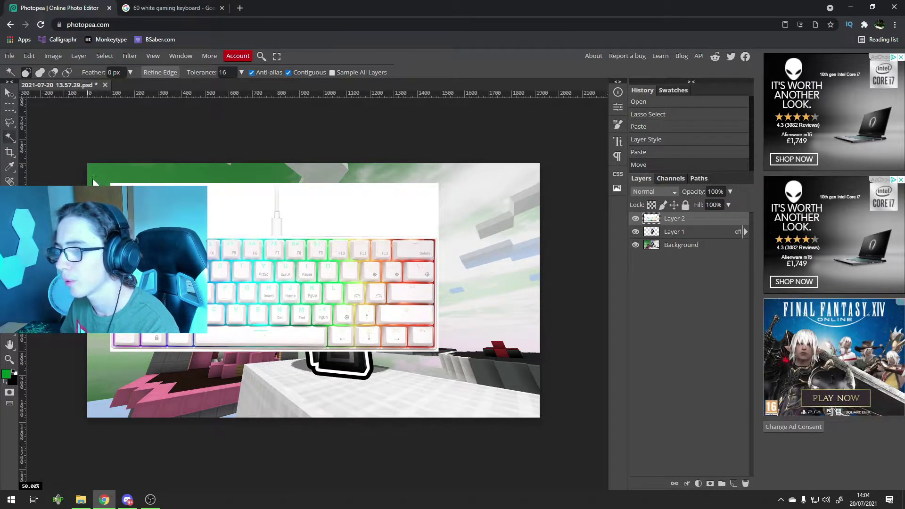
pyautogui.click(248, 205)
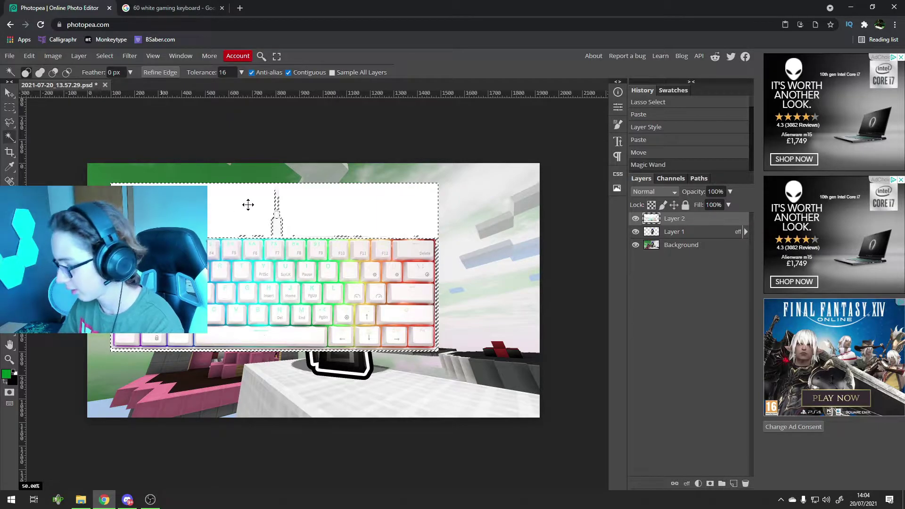
pyautogui.press('Delete')
pyautogui.hotkey('ctrl', 'd')
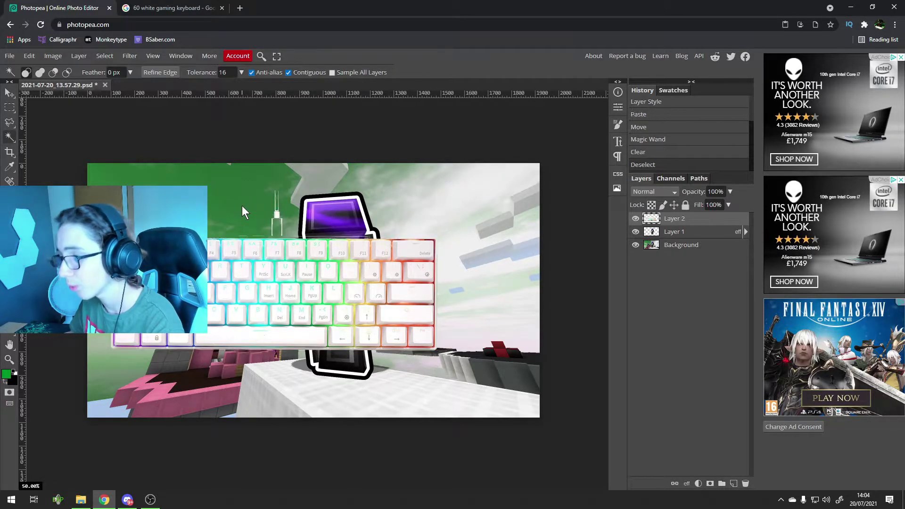
# Erase the leftover cable above the keyboard and the strip beyond its left edge using rectangular selections.
pyautogui.click(9, 108)
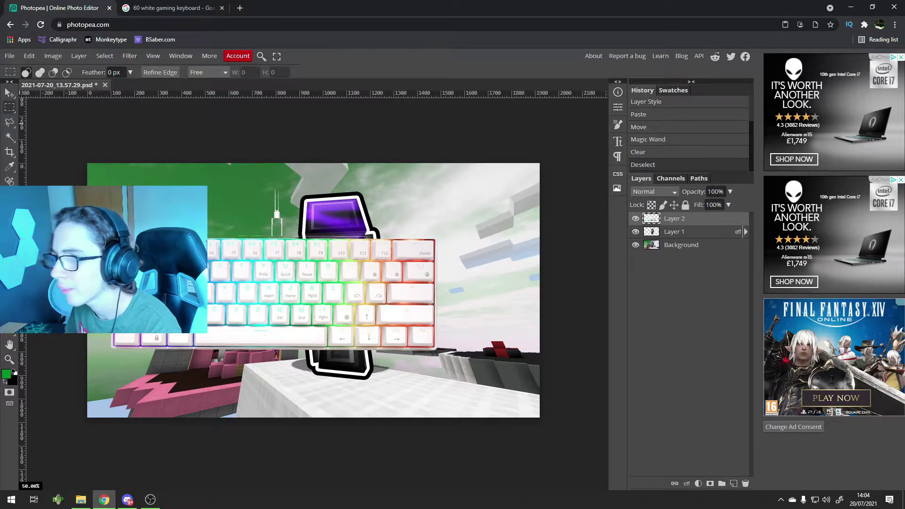
pyautogui.moveTo(99, 168); pyautogui.dragTo(470, 237)
pyautogui.press('Delete')
pyautogui.hotkey('ctrl', 'd')
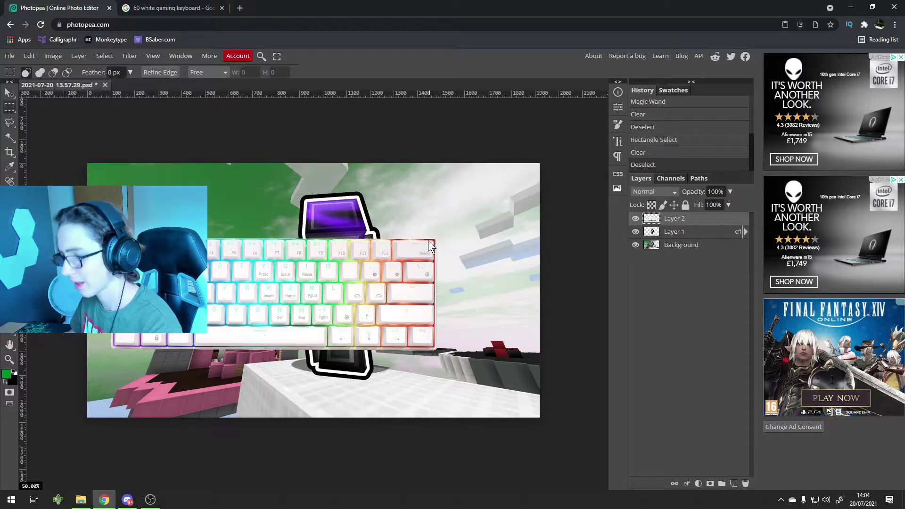
pyautogui.moveTo(71, 222); pyautogui.dragTo(114, 355)
pyautogui.press('Delete')
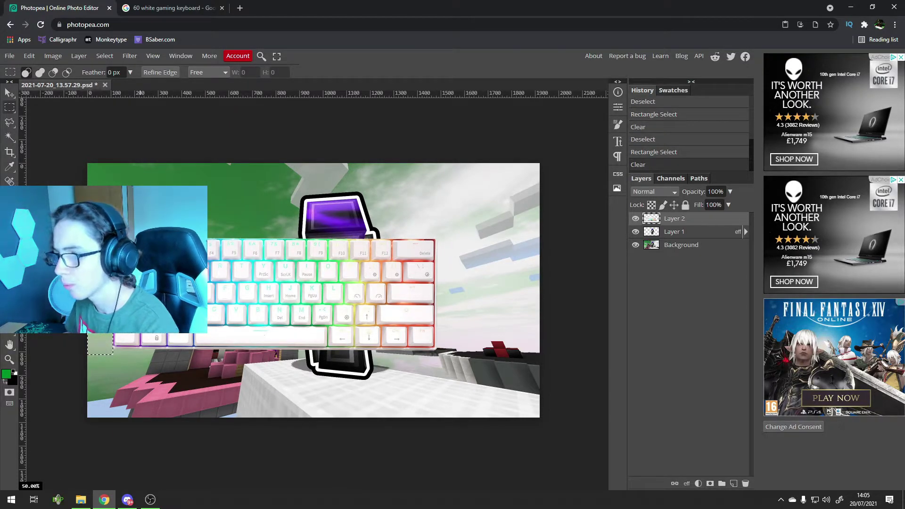
pyautogui.hotkey('ctrl', 'd')
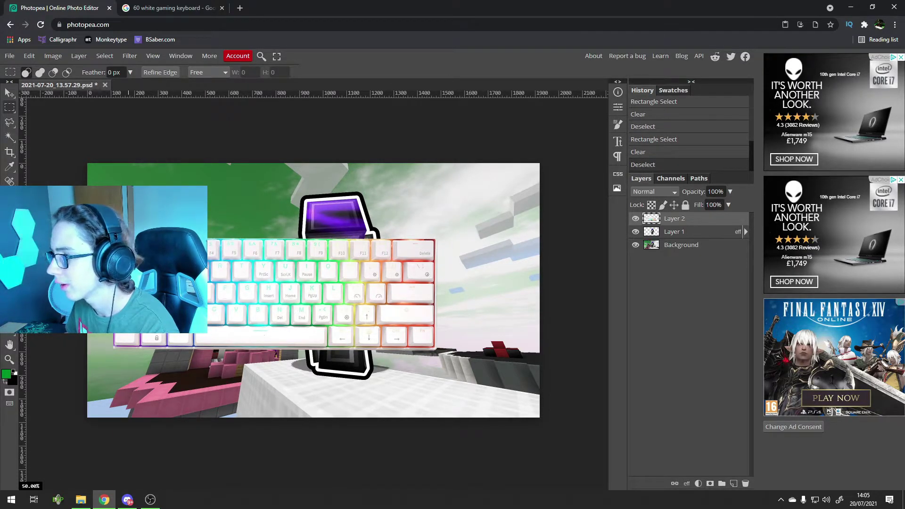
# Move the keyboard up and left, rotate it about 6.2° clockwise, and place its layer below the player cutout layer.
pyautogui.press('v')
pyautogui.moveTo(297, 258); pyautogui.dragTo(282, 222)
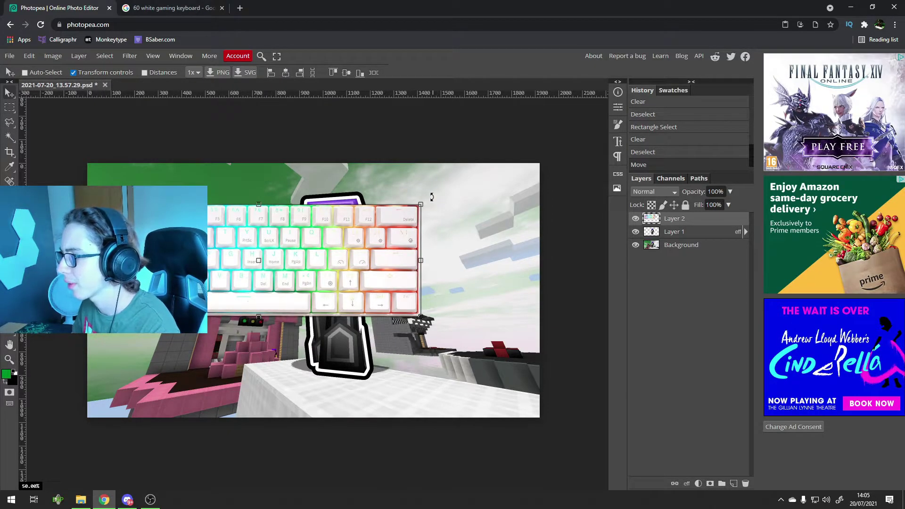
pyautogui.moveTo(430, 211); pyautogui.dragTo(431, 232)
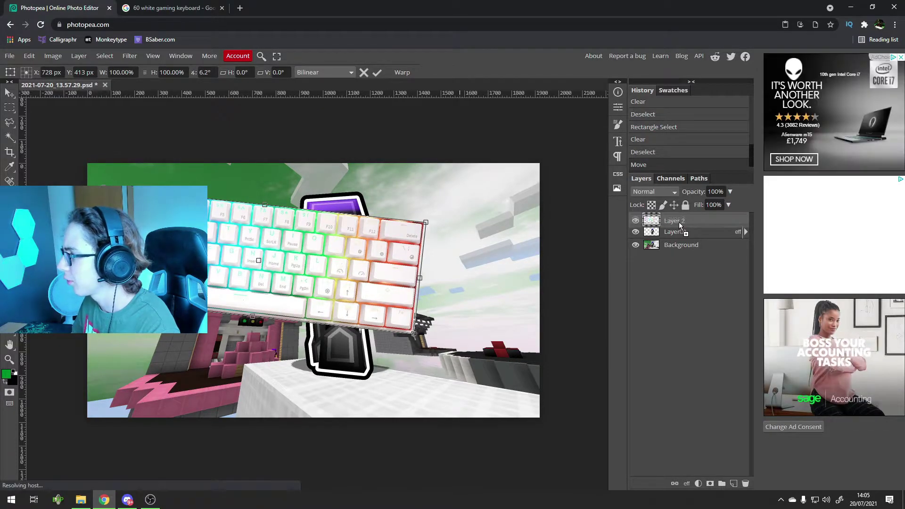
pyautogui.moveTo(679, 222); pyautogui.dragTo(679, 220)
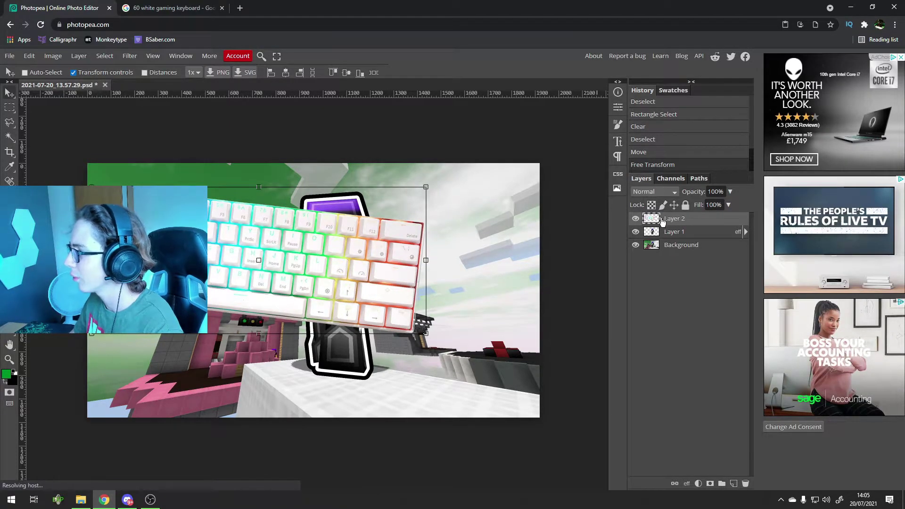
pyautogui.moveTo(665, 221); pyautogui.dragTo(668, 241)
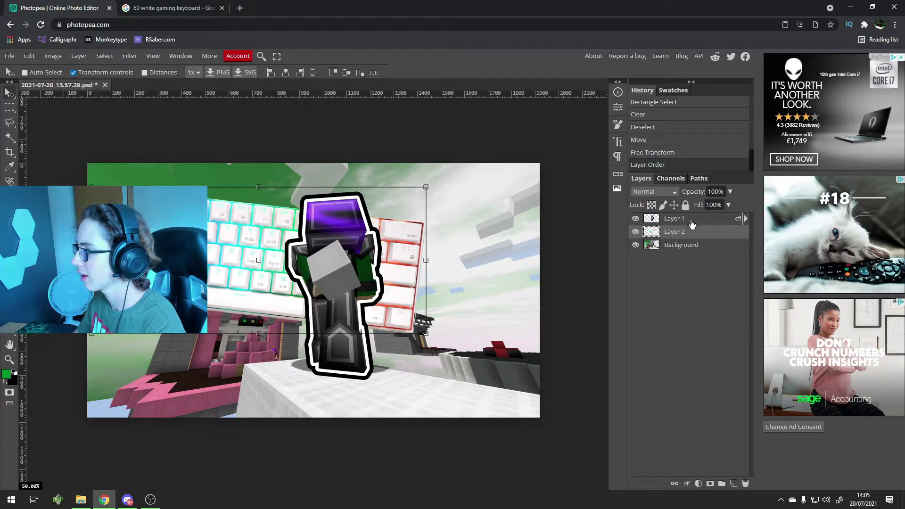
# Tilt the keyboard a few degrees further clockwise and reposition it behind the player, reaching the canvas's upper-left corner.
pyautogui.moveTo(211, 247); pyautogui.dragTo(215, 250)
pyautogui.moveTo(429, 189); pyautogui.dragTo(402, 213)
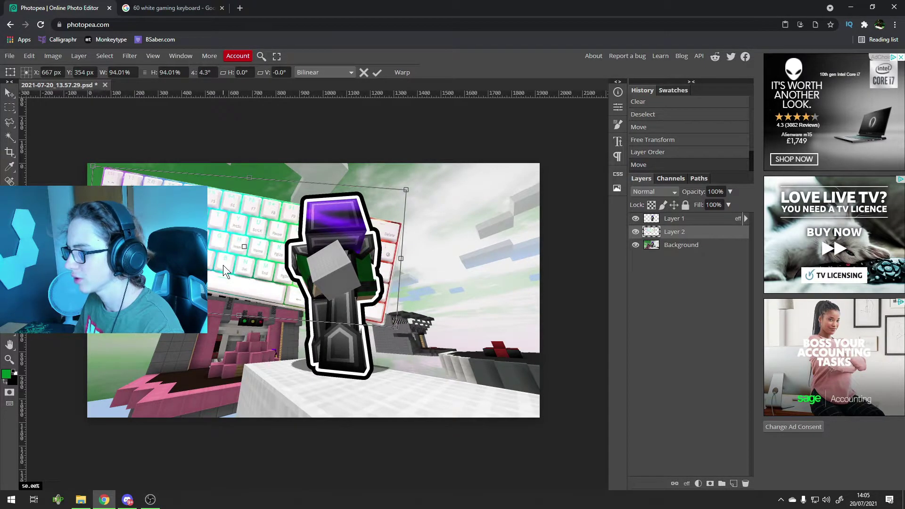
pyautogui.moveTo(223, 264)
pyautogui.mouseDown()
pyautogui.moveTo(216, 260)
pyautogui.moveTo(227, 255)
pyautogui.moveTo(233, 278)
pyautogui.mouseUp()
pyautogui.moveTo(271, 293); pyautogui.dragTo(270, 290)
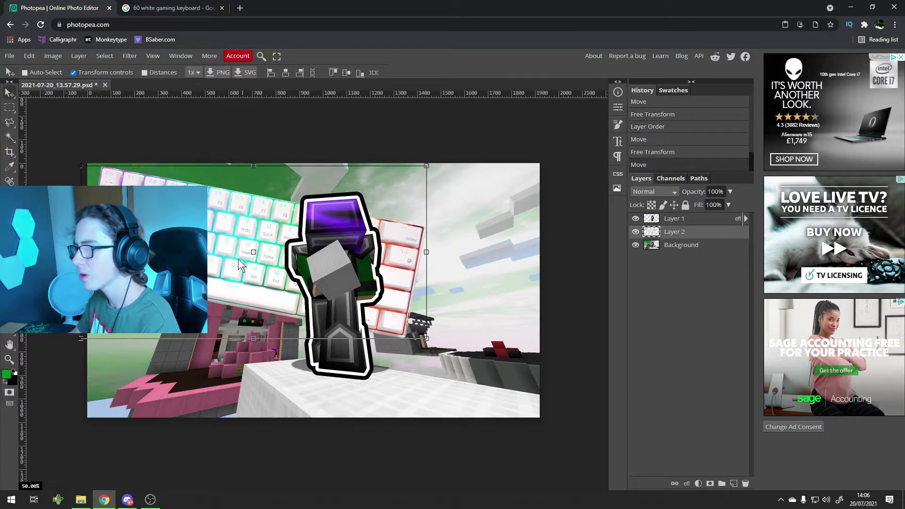
pyautogui.click(10, 109)
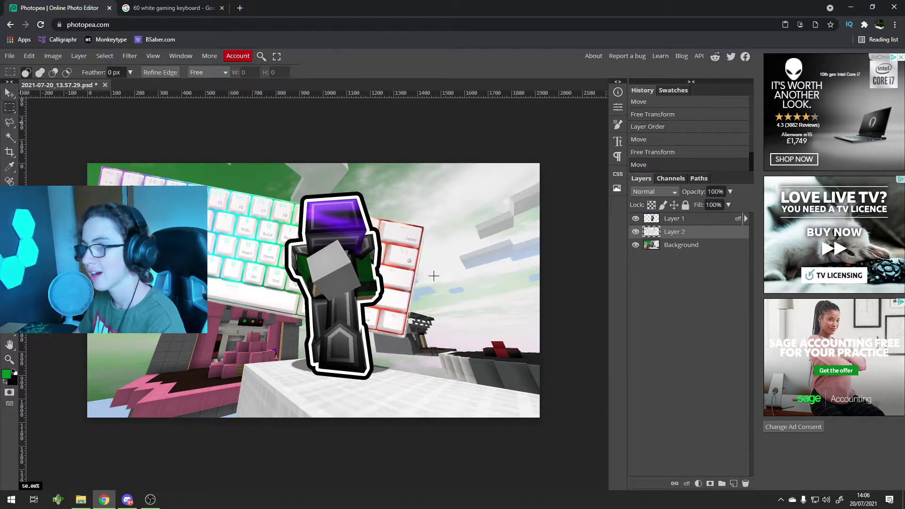
pyautogui.click(10, 93)
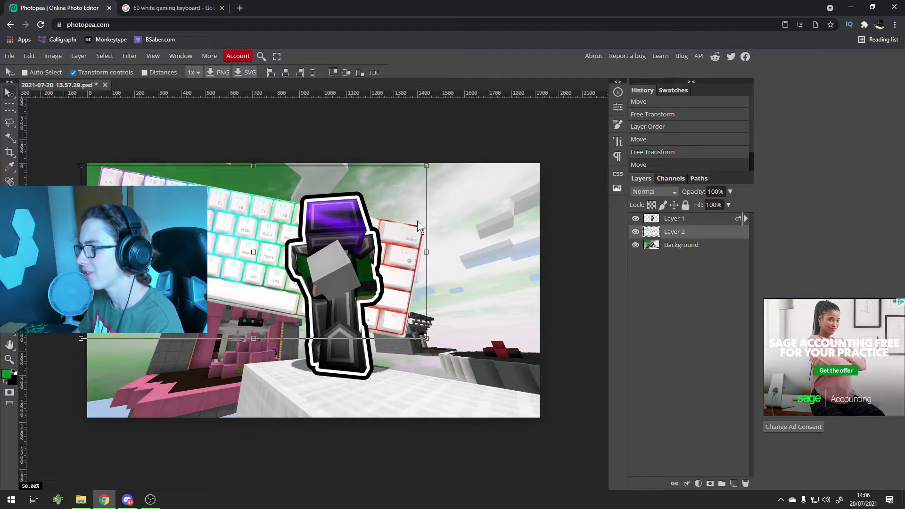
pyautogui.click(7, 109)
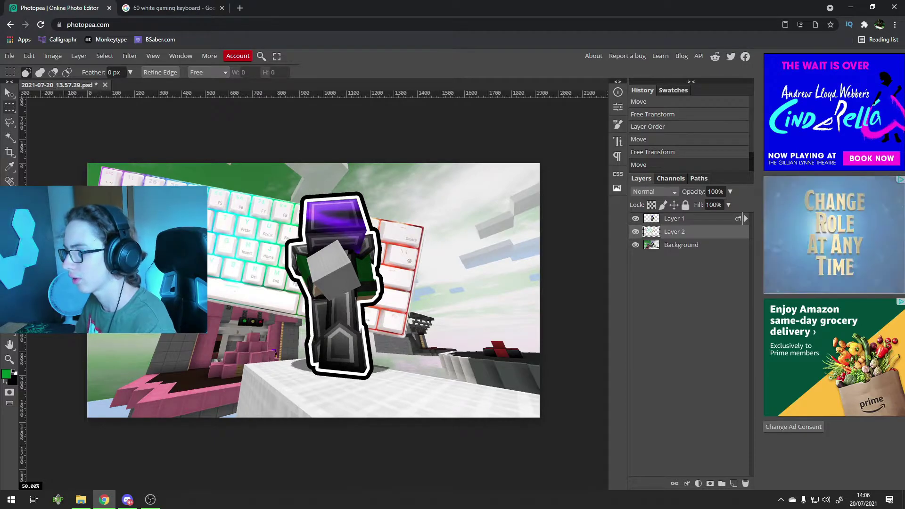
# Select the outlined player cutout layer and move it right and slightly down, away from the original figure.
pyautogui.click(721, 215)
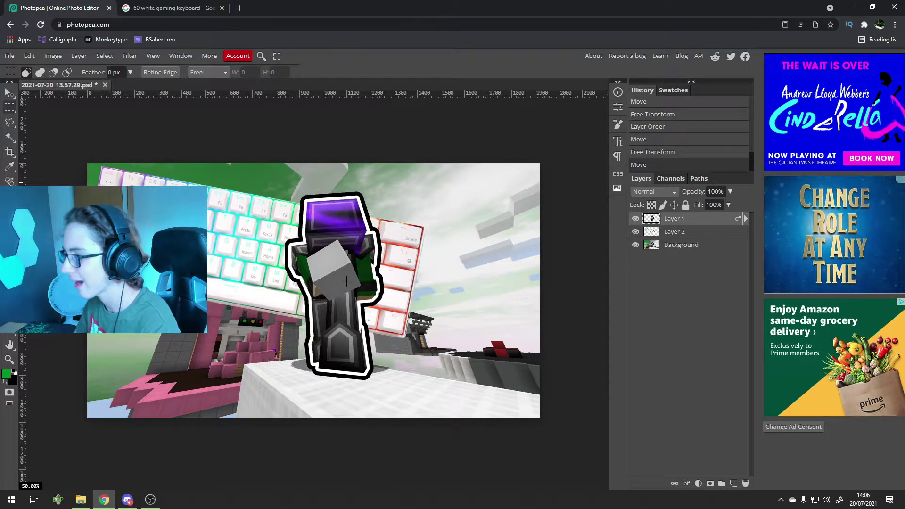
pyautogui.press('v')
pyautogui.moveTo(330, 307); pyautogui.dragTo(401, 314)
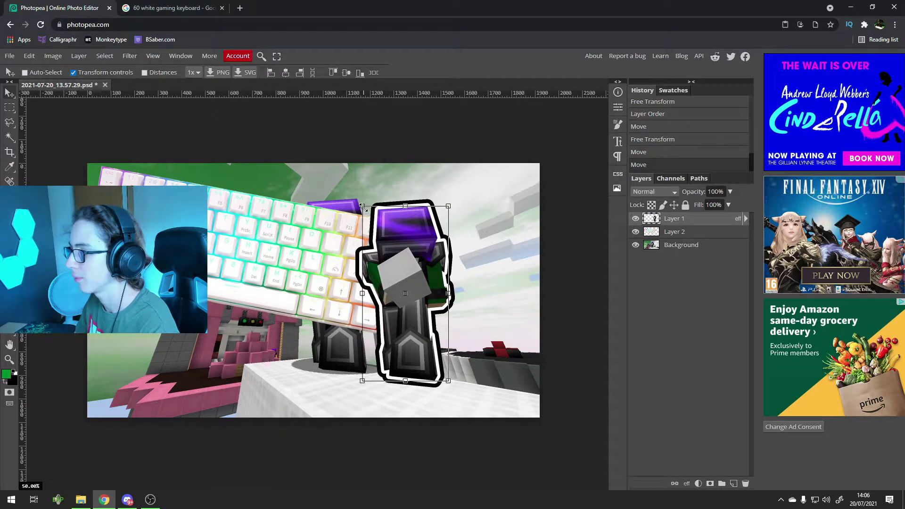
# Enlarge the outlined player cutout to about 114.5% and shift it slightly down.
pyautogui.moveTo(362, 206); pyautogui.dragTo(351, 184)
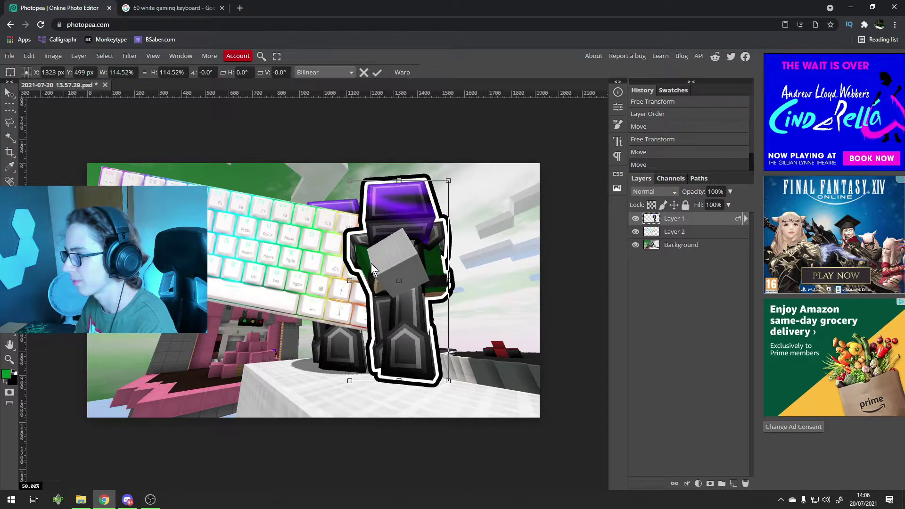
pyautogui.moveTo(372, 267); pyautogui.dragTo(372, 267)
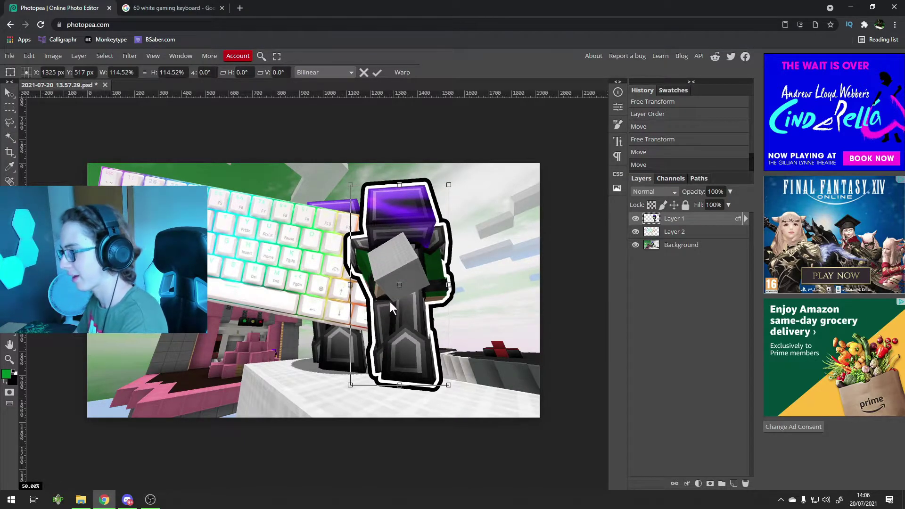
pyautogui.press('Return')
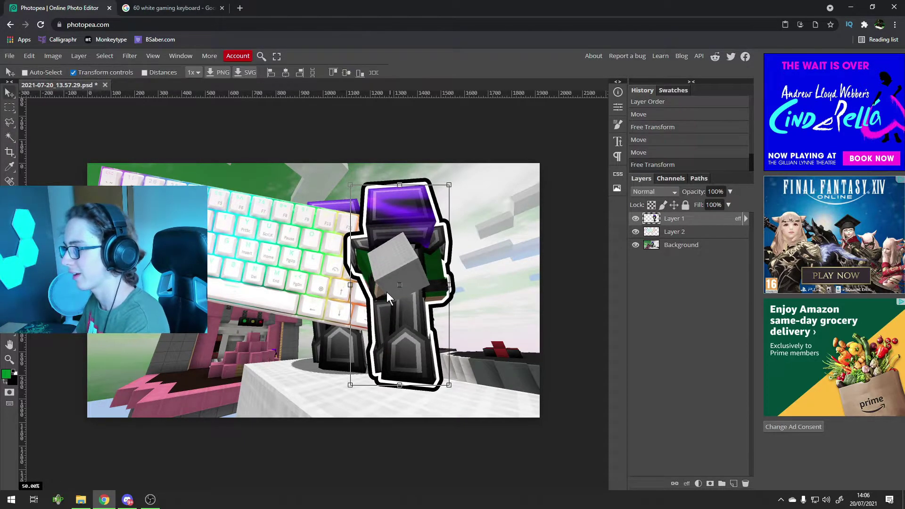
# On the Background layer, paint out the original figure's shadow on the white platform with a larger brush in the platform's near-white colour.
pyautogui.click(709, 248)
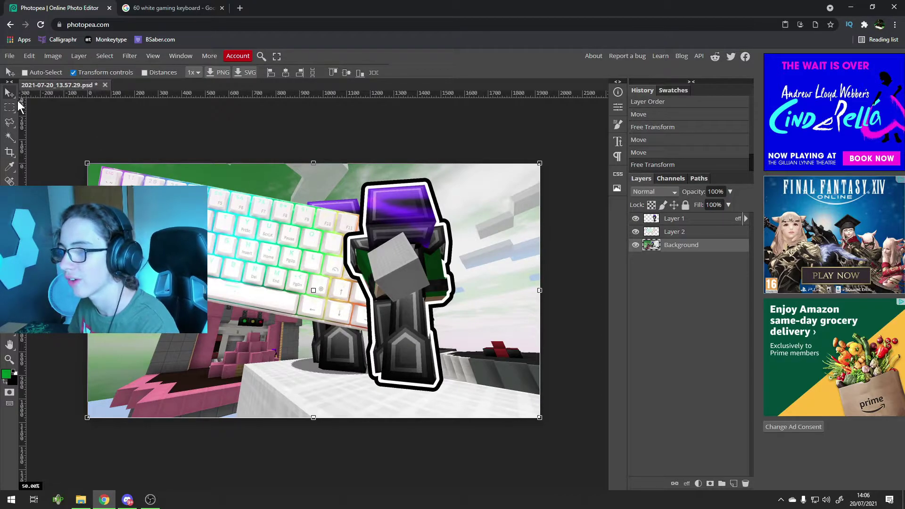
pyautogui.click(9, 196)
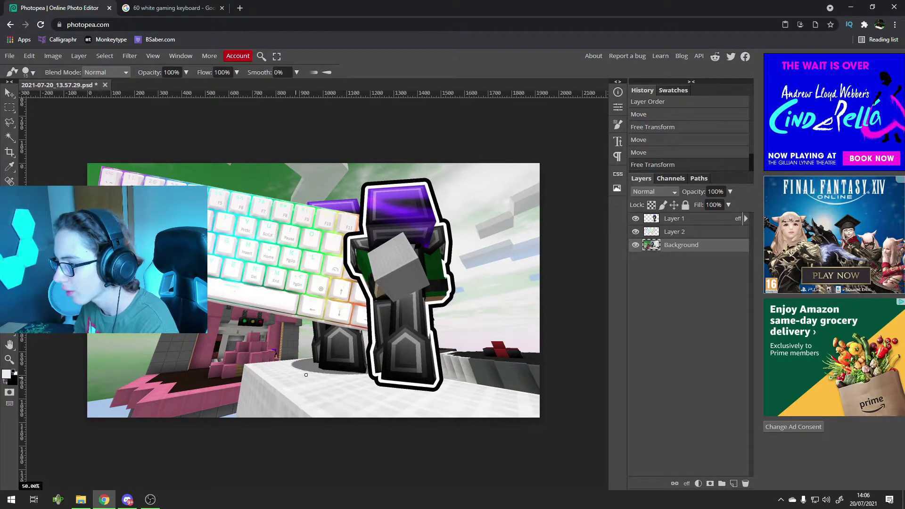
pyautogui.press(']')
pyautogui.press(']')
pyautogui.press(']')
pyautogui.press(']')
pyautogui.press(']')
pyautogui.press(']')
pyautogui.press(']')
pyautogui.press(']')
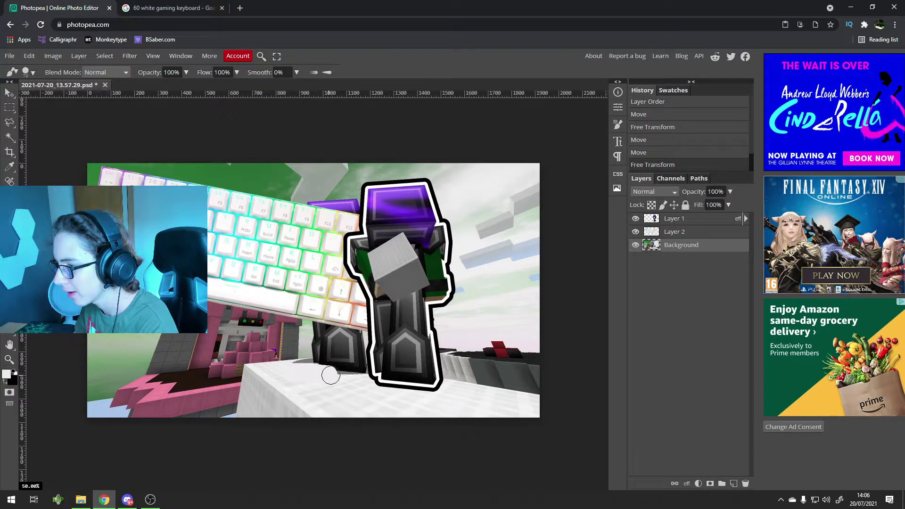
pyautogui.click(352, 378)
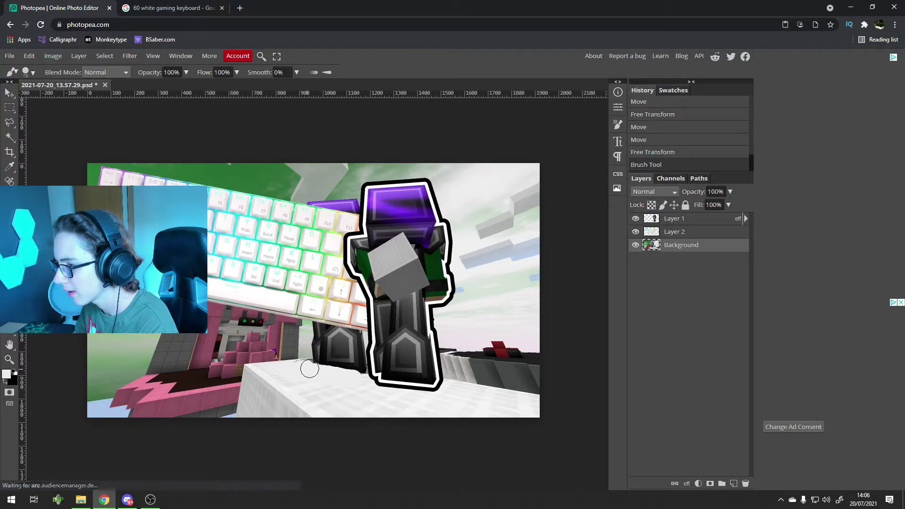
pyautogui.moveTo(371, 380); pyautogui.dragTo(325, 375)
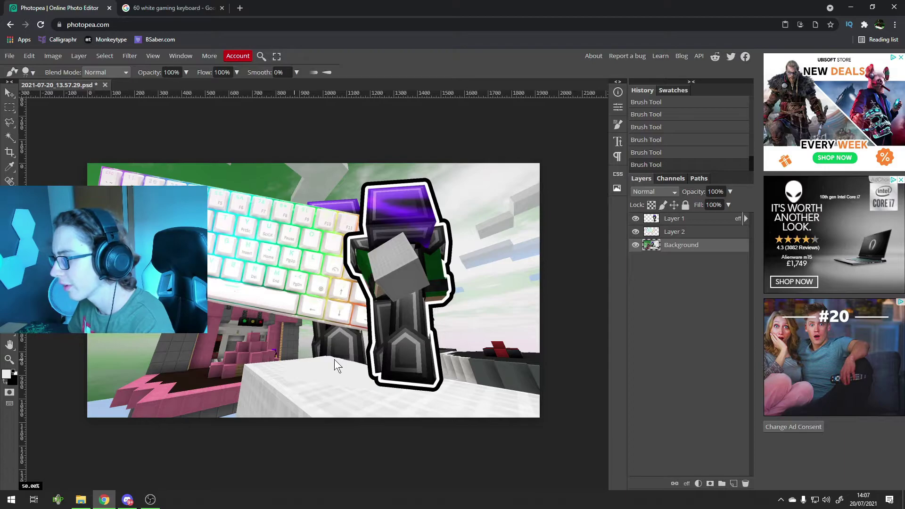
pyautogui.scroll(10, 333, 361)
pyautogui.moveTo(293, 293); pyautogui.dragTo(116, 338)
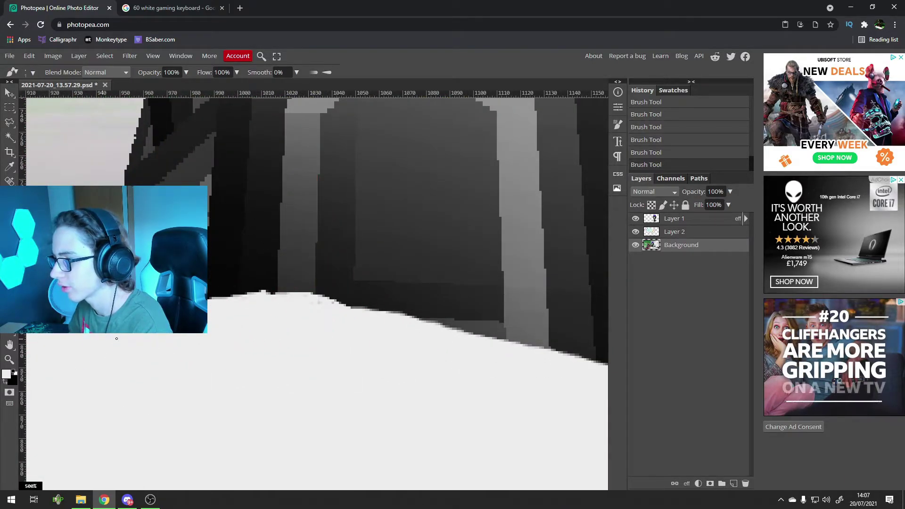
pyautogui.scroll(-9, 242, 328)
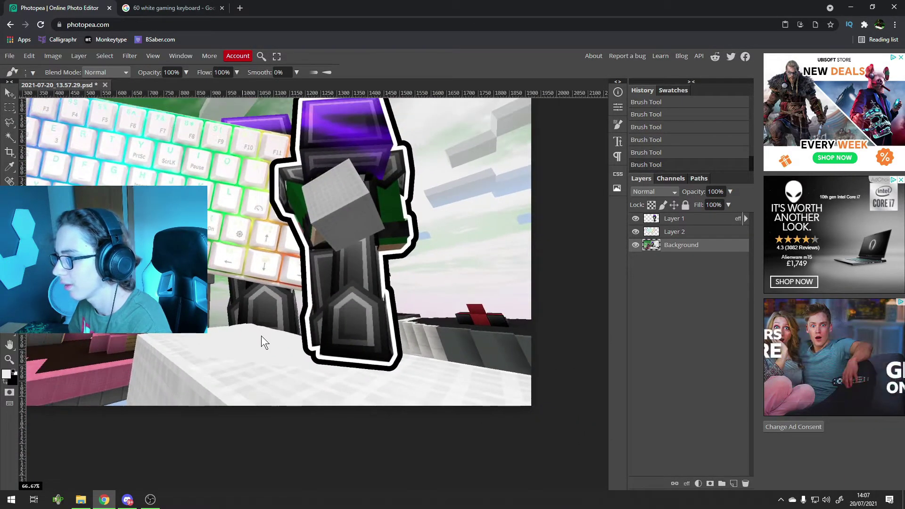
# Copy a small rectangle of sky beside the original figure's legs and paste overlapping patches of it to cover the legs.
pyautogui.scroll(3, 335, 361)
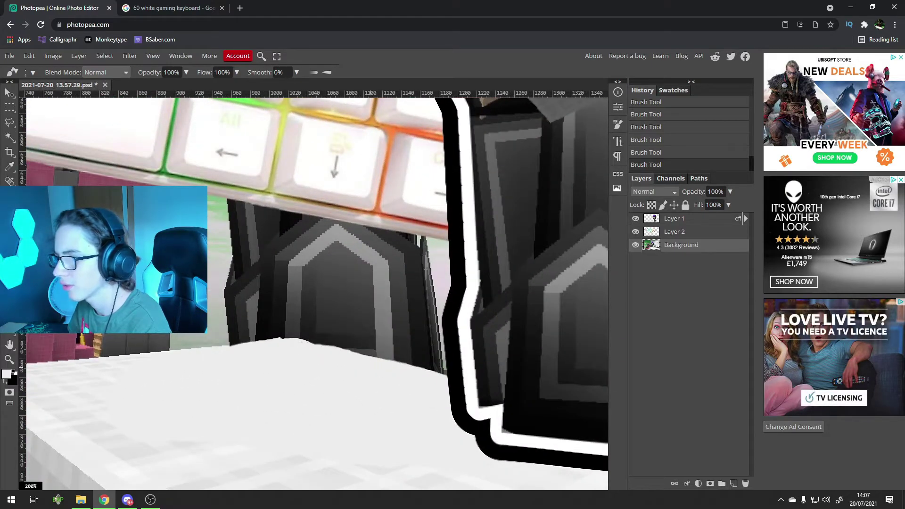
pyautogui.click(9, 108)
pyautogui.moveTo(175, 292)
pyautogui.mouseDown()
pyautogui.moveTo(203, 302)
pyautogui.moveTo(220, 339)
pyautogui.mouseUp()
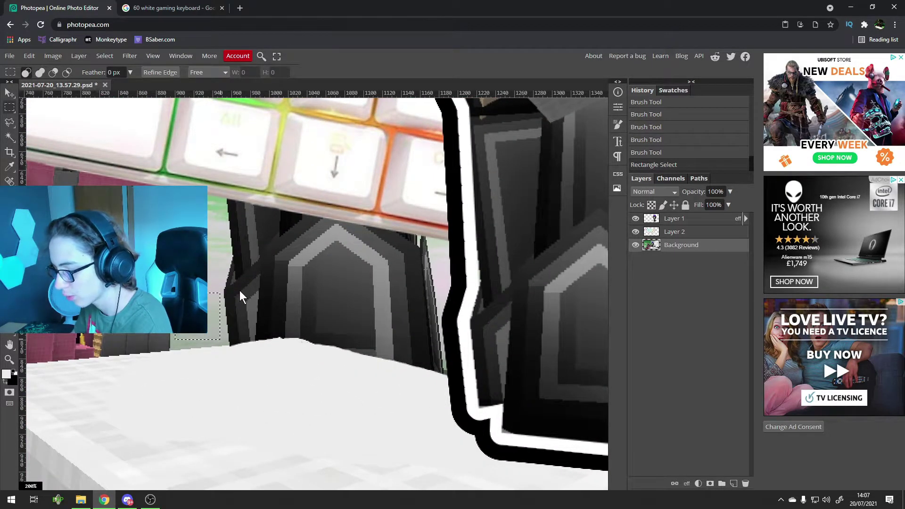
pyautogui.hotkey('ctrl', 'c')
pyautogui.hotkey('ctrl', 'v')
pyautogui.press('v')
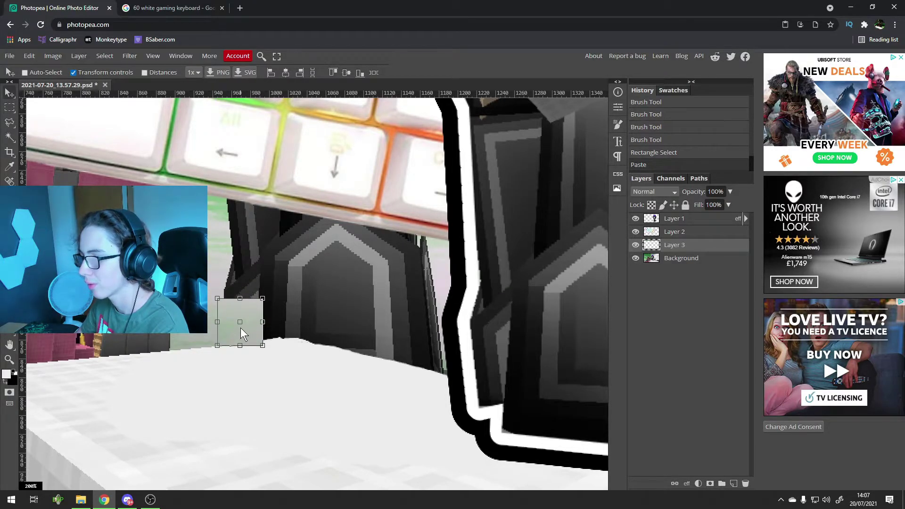
pyautogui.moveTo(241, 327); pyautogui.dragTo(237, 326)
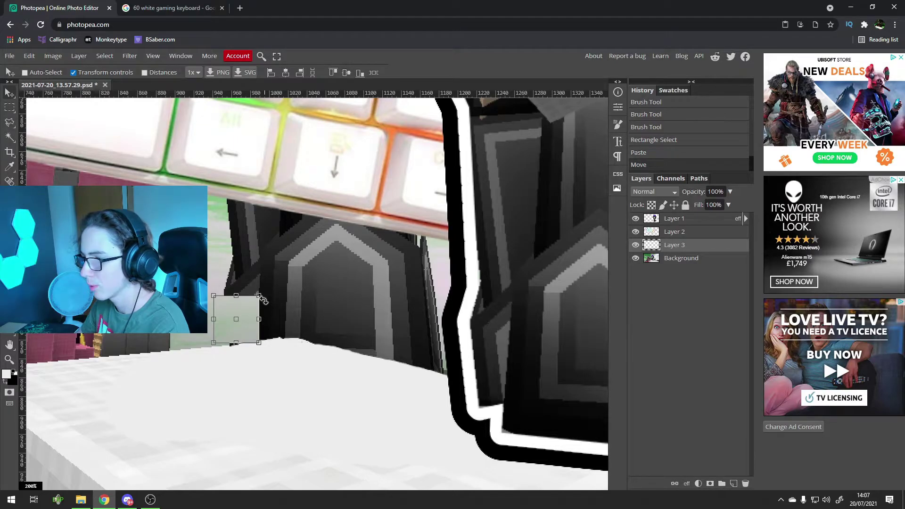
pyautogui.moveTo(267, 300); pyautogui.dragTo(254, 311)
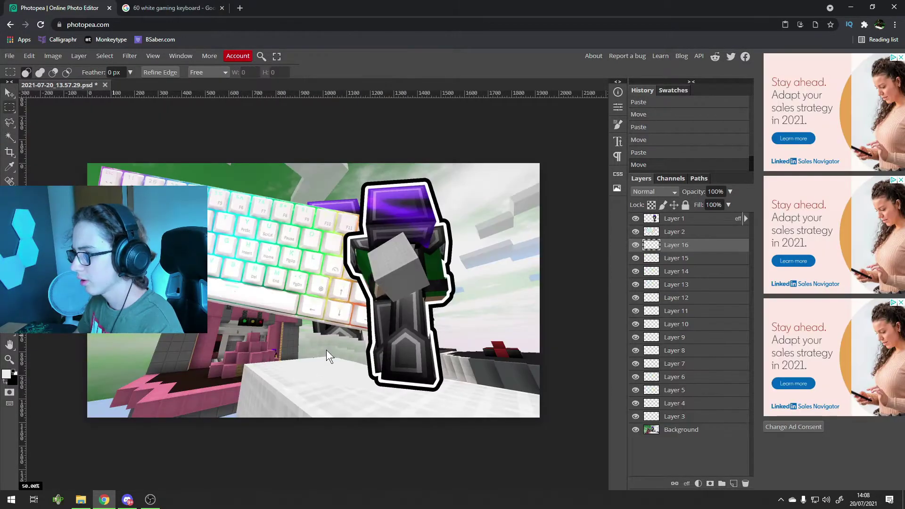
pyautogui.scroll(8, 326, 350)
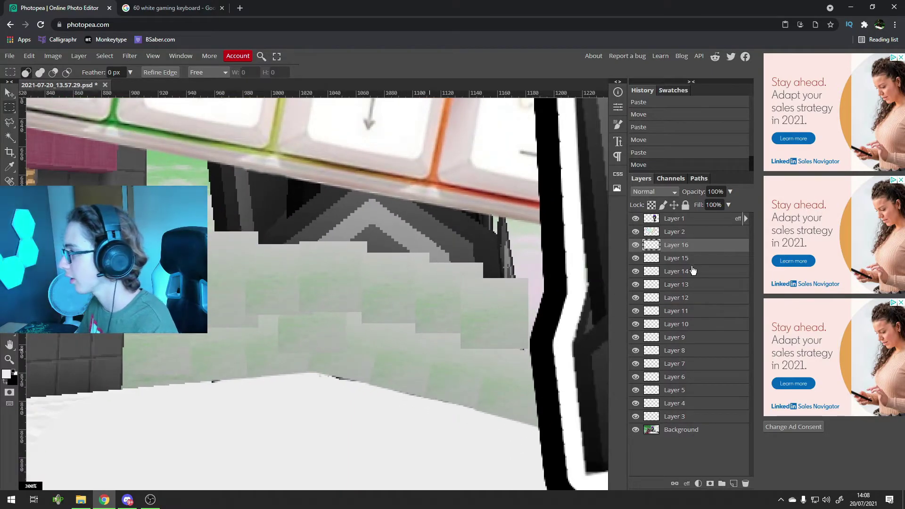
# Blend the sky patches with a soft-edged brush and paint out the original figure's purple helmet above the keyboard.
pyautogui.click(679, 259)
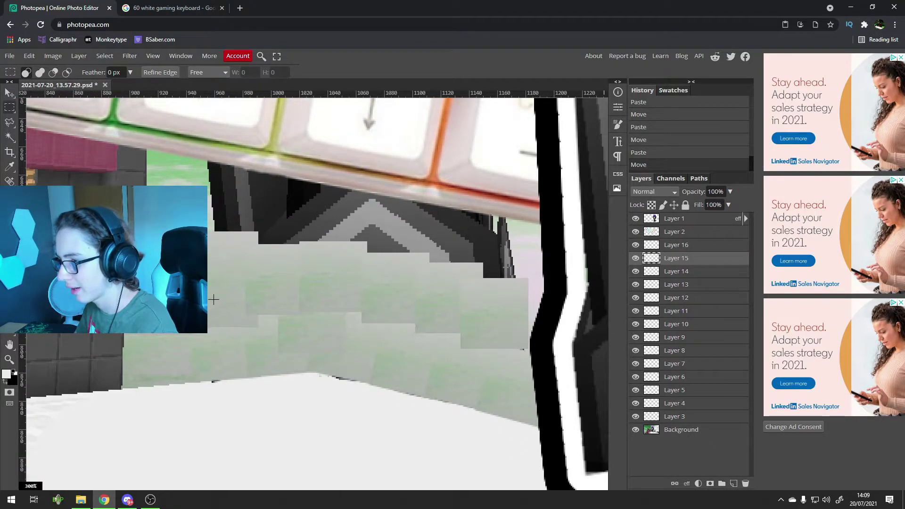
pyautogui.press('b')
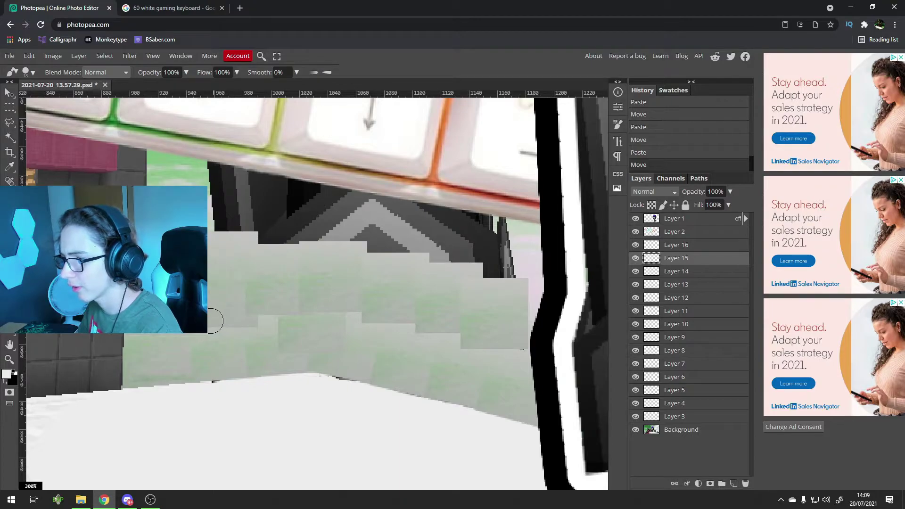
pyautogui.rightClick(206, 333)
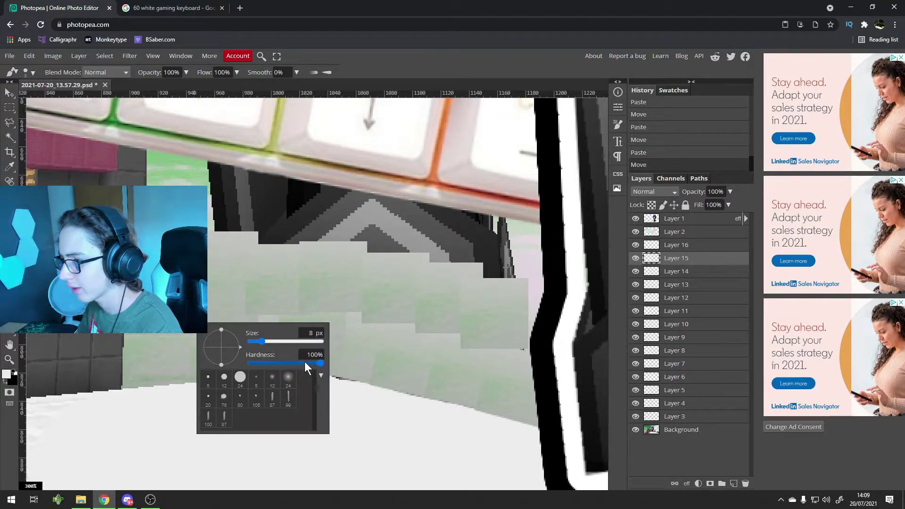
pyautogui.moveTo(304, 361); pyautogui.dragTo(202, 362)
pyautogui.click(186, 331)
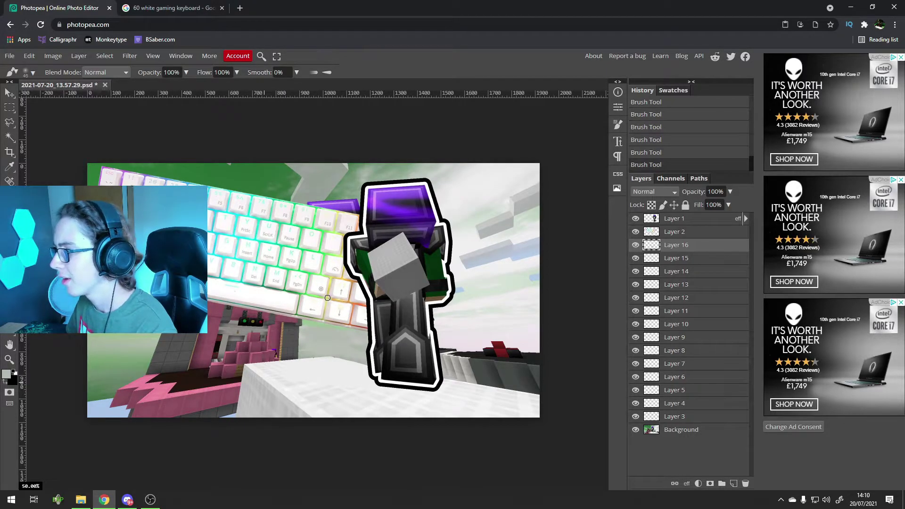
pyautogui.scroll(4, 335, 197)
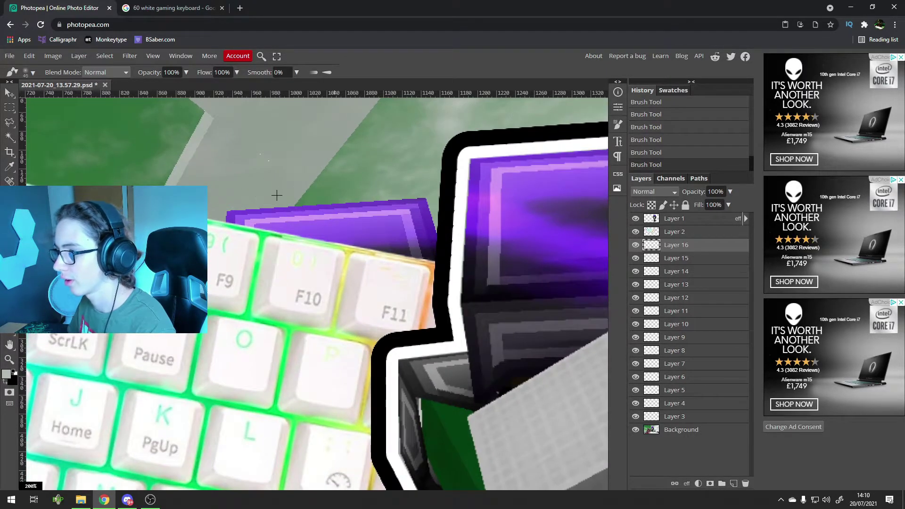
pyautogui.moveTo(265, 207); pyautogui.dragTo(237, 208)
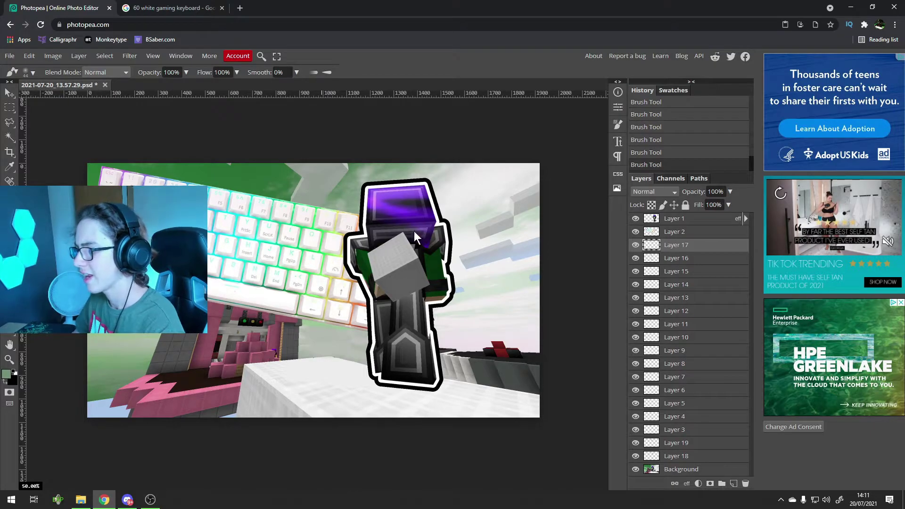
# Merge the sky patch and paint layers, from Layer 17 down to Layer 18, into a single layer above the Background.
pyautogui.press('v')
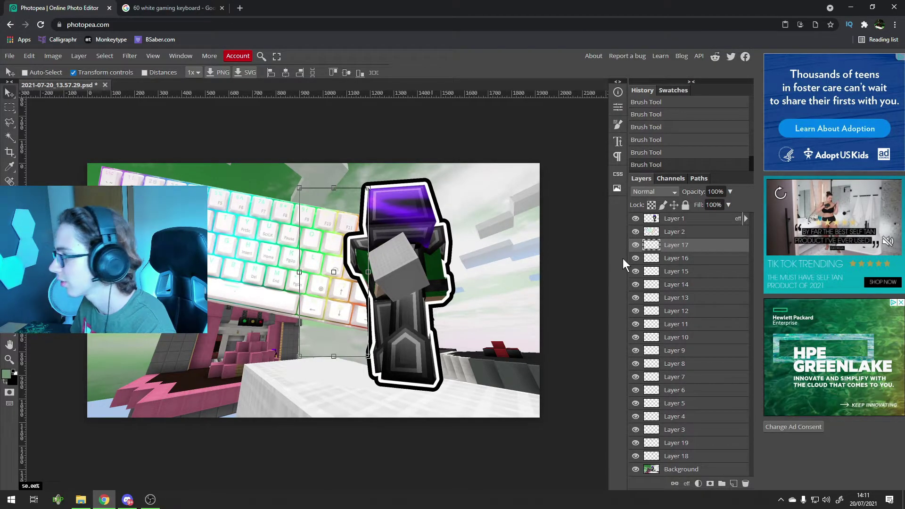
pyautogui.click(669, 230)
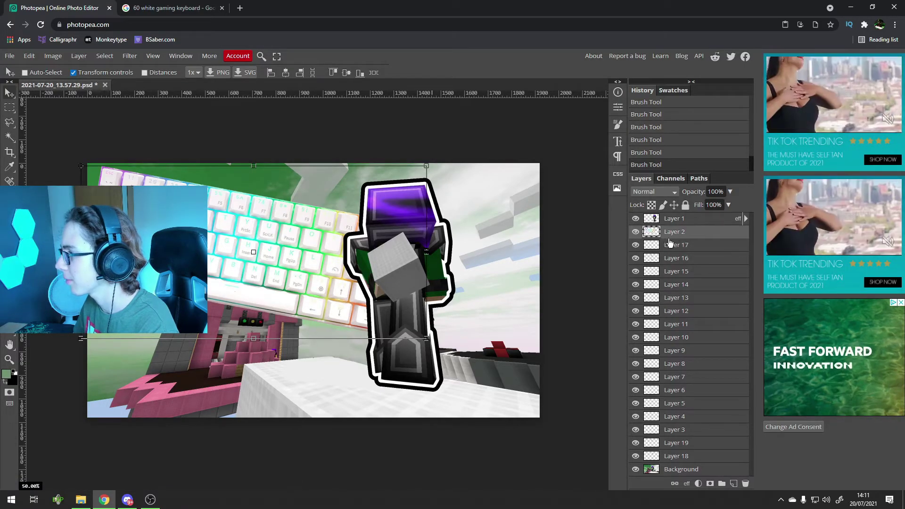
pyautogui.click(680, 246)
pyautogui.rightClick(678, 246)
pyautogui.click(695, 247)
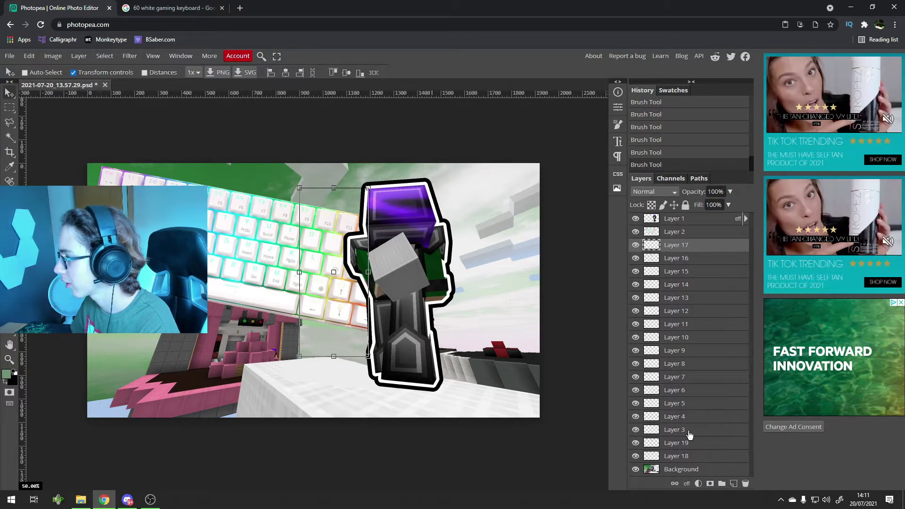
pyautogui.rightClick(687, 248)
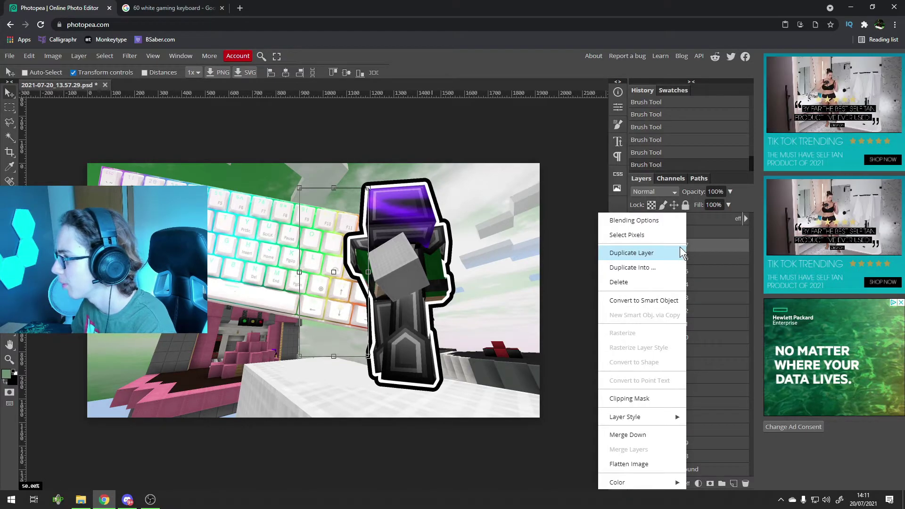
pyautogui.click(637, 436)
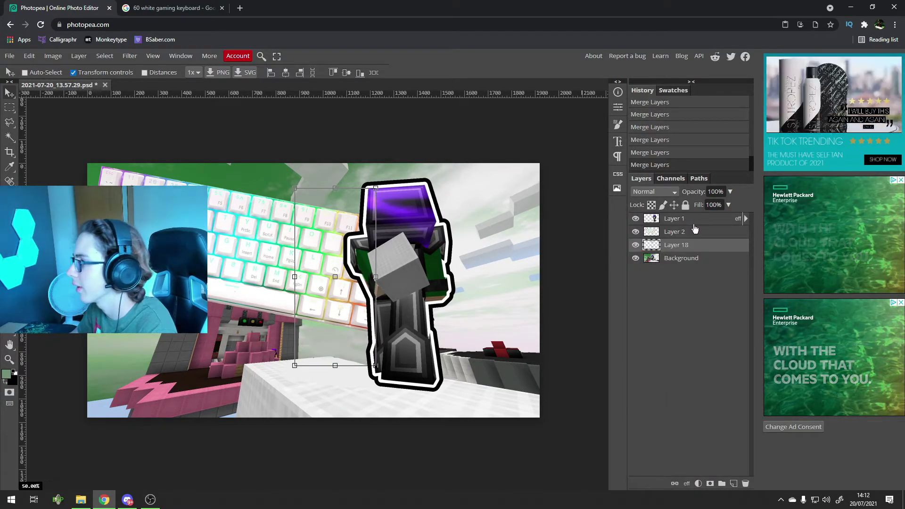
# Rename Layer 2 as Keyboard.
pyautogui.doubleClick(695, 230)
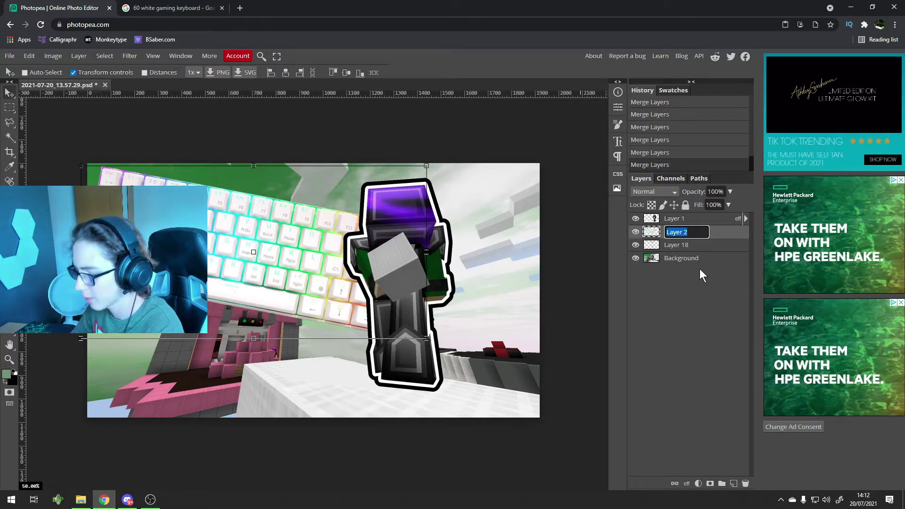
pyautogui.write('Keyboard')
pyautogui.press('Return')
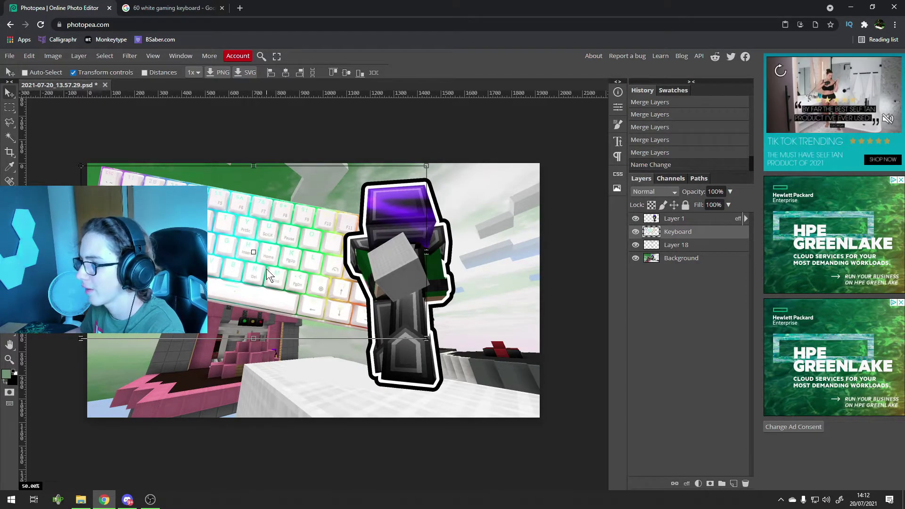
# Move the keyboard right behind the player, enlarge it to 108.80% and rotate it 0.5° clockwise.
pyautogui.moveTo(267, 269); pyautogui.dragTo(301, 275)
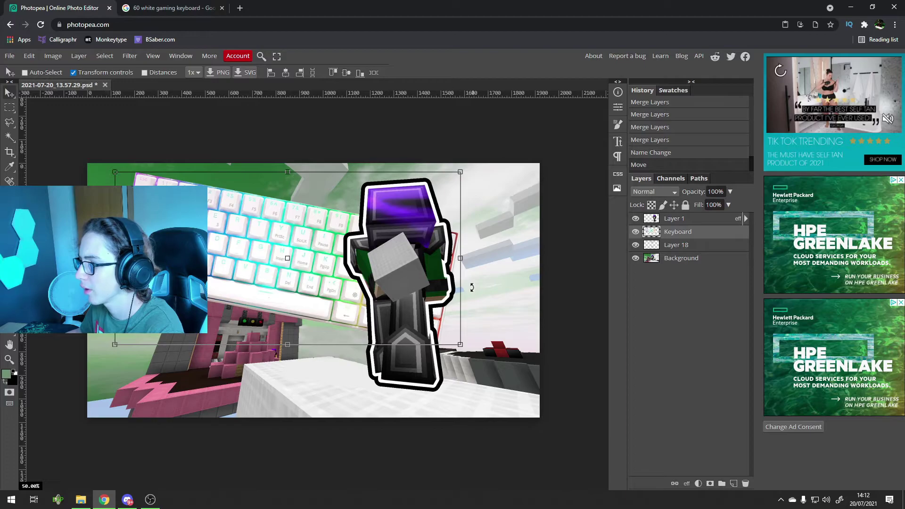
pyautogui.moveTo(460, 345); pyautogui.dragTo(494, 355)
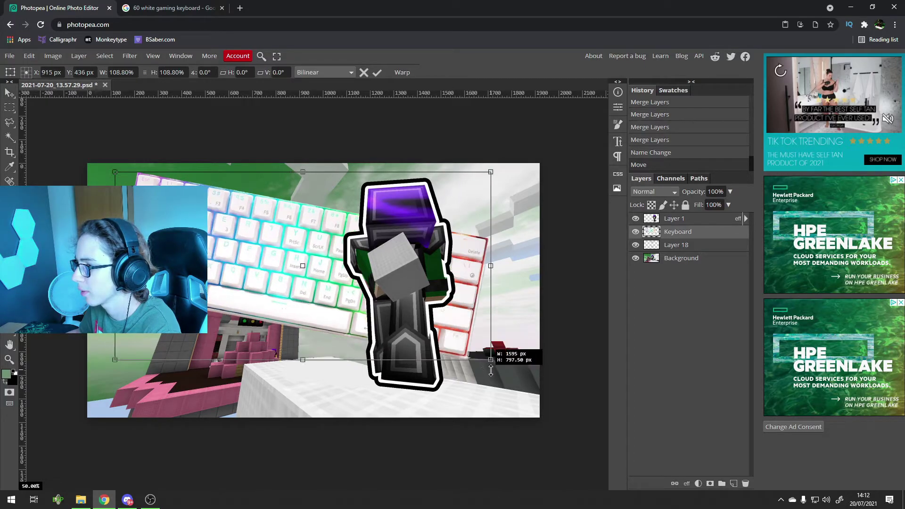
pyautogui.moveTo(522, 318); pyautogui.dragTo(520, 320)
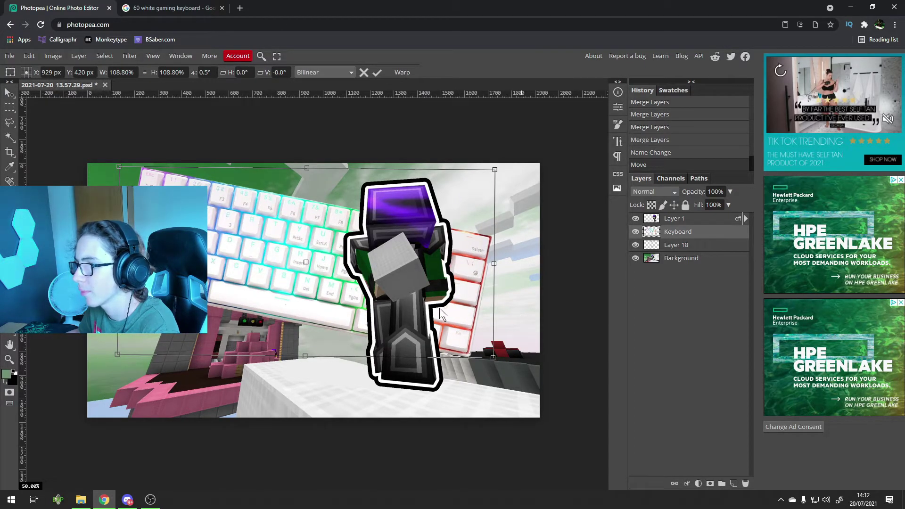
pyautogui.moveTo(440, 307); pyautogui.dragTo(433, 308)
pyautogui.press('Return')
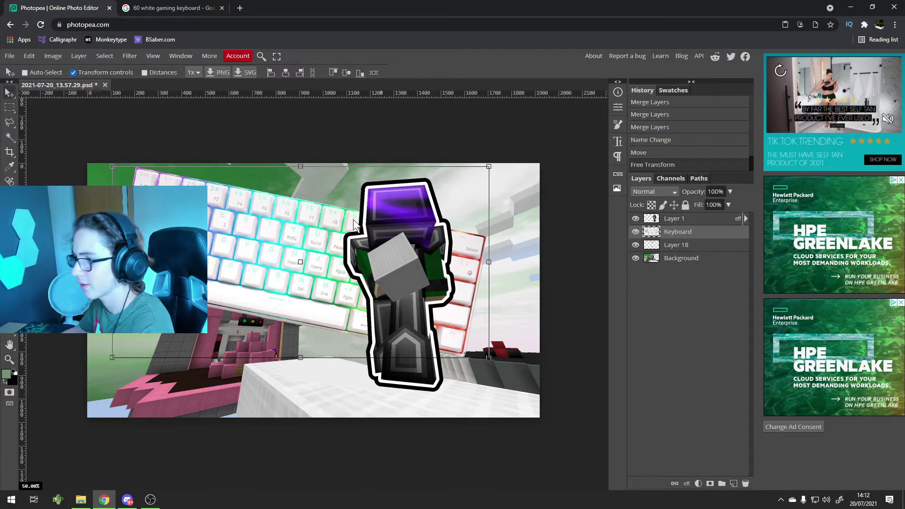
# Erase the part of the keyboard that sticks out to the right of the player using a rectangular selection, and deselect.
pyautogui.click(9, 108)
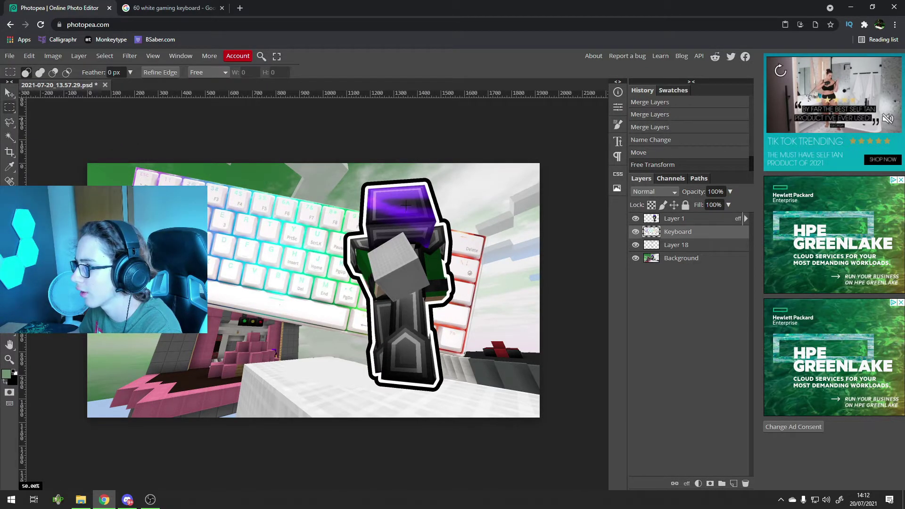
pyautogui.moveTo(406, 204); pyautogui.dragTo(510, 375)
pyautogui.press('Delete')
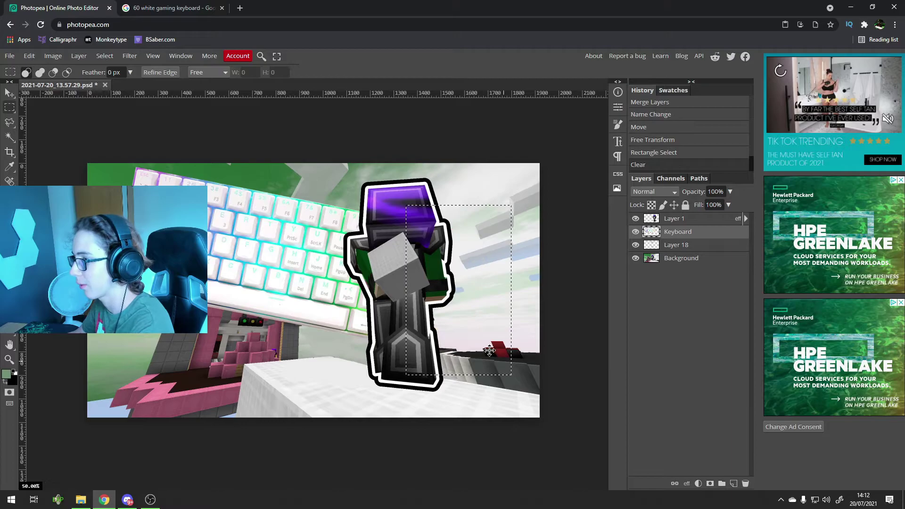
pyautogui.hotkey('ctrl', 'd')
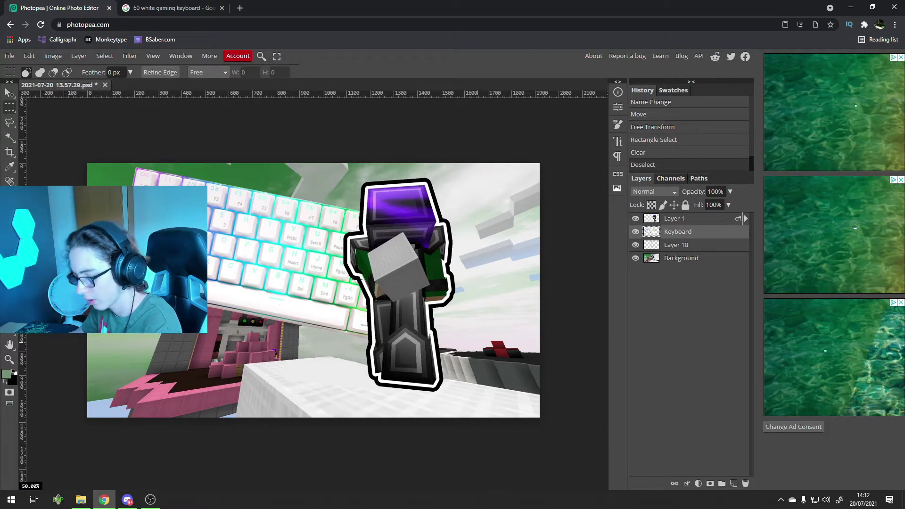
# Search Google Images for "glorious model d matte white png" and copy the mouse picture with the transparent background.
pyautogui.press('v')
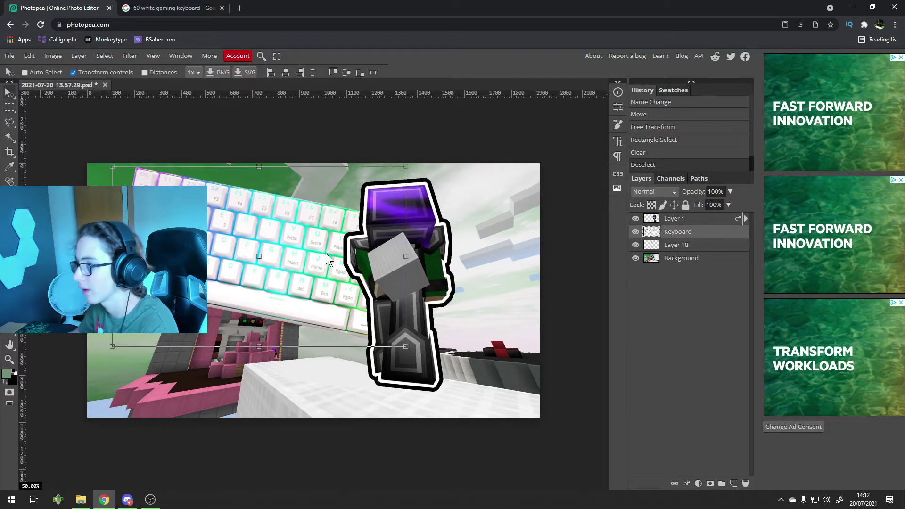
pyautogui.press('m')
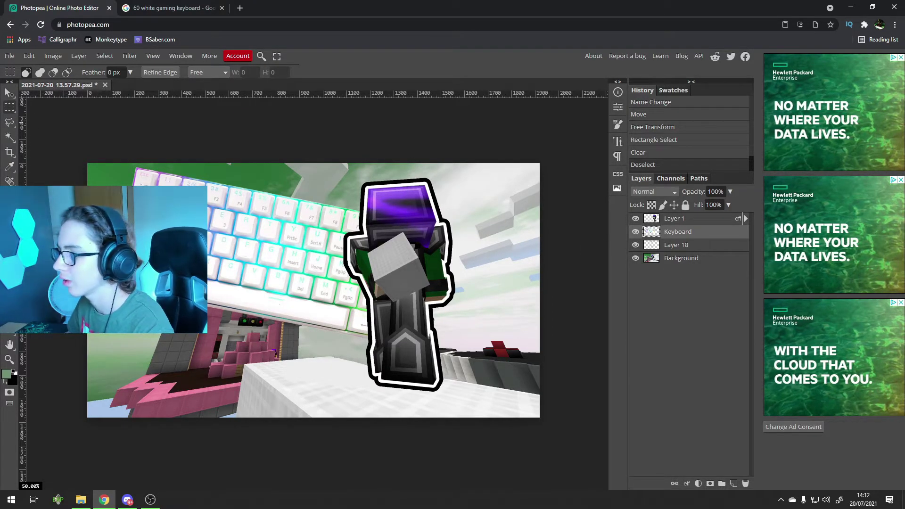
pyautogui.click(175, 15)
pyautogui.tripleClick(215, 68)
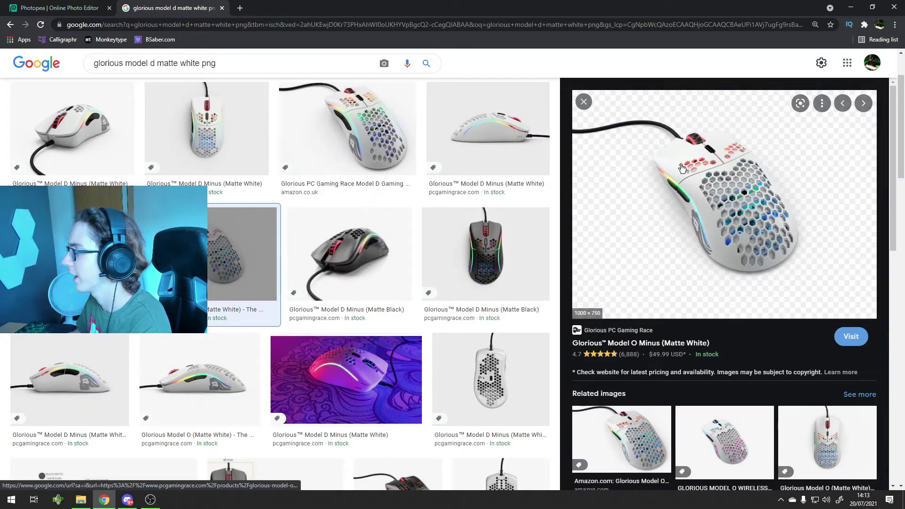
pyautogui.rightClick(681, 168)
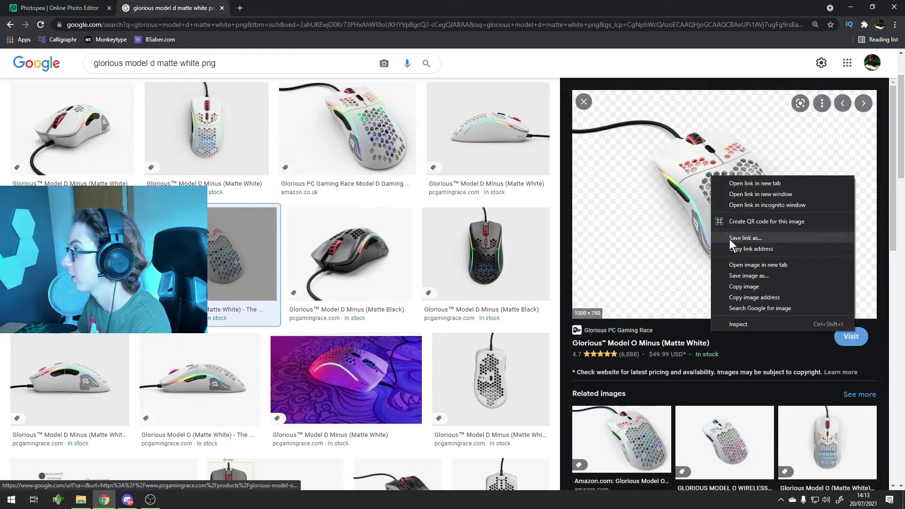
pyautogui.click(751, 289)
# Paste the mouse picture into the Photopea thumbnail, enlarge it and place it over the lower part of the keyboard, beside the player.
pyautogui.click(97, 8)
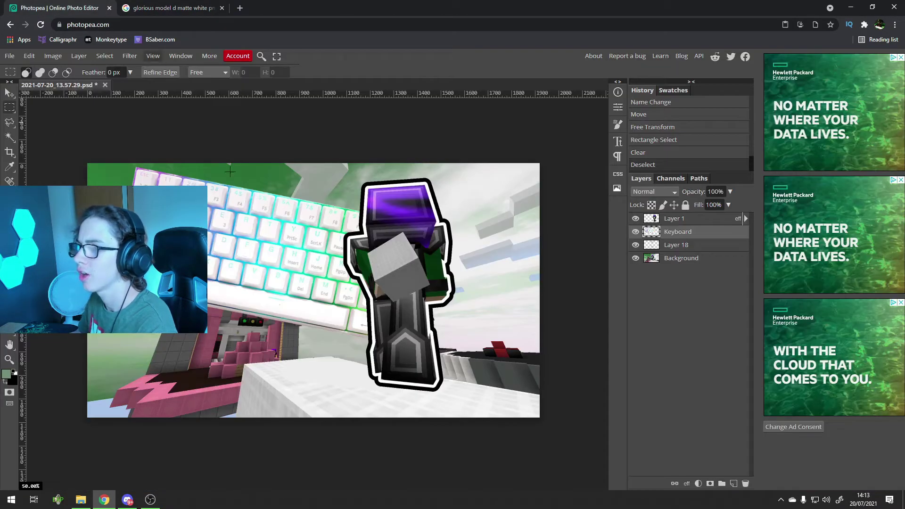
pyautogui.hotkey('ctrl', 'v')
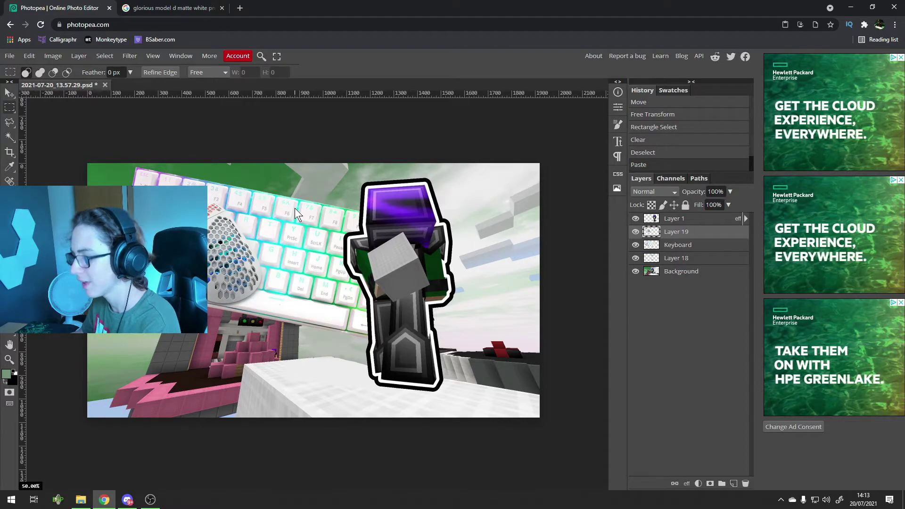
pyautogui.moveTo(207, 229); pyautogui.dragTo(244, 253)
pyautogui.moveTo(360, 366); pyautogui.dragTo(443, 437)
pyautogui.scroll(1, 443, 437)
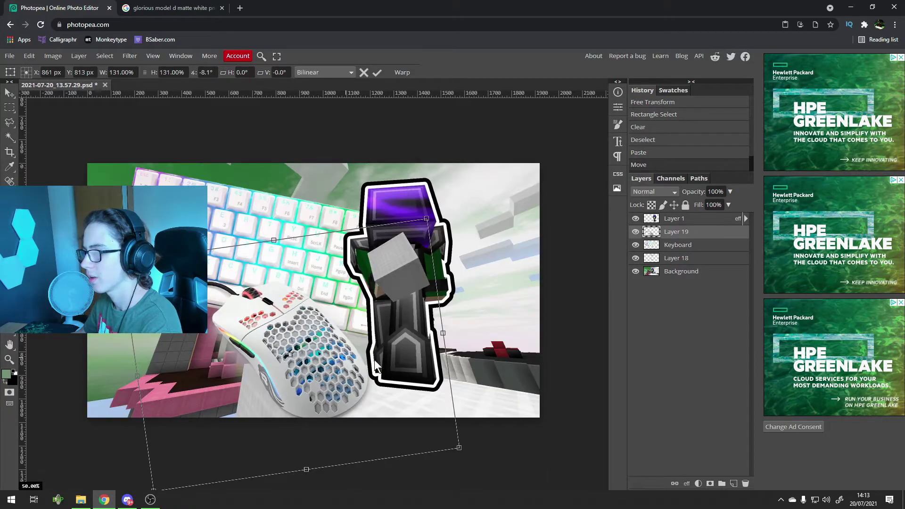
pyautogui.moveTo(374, 360); pyautogui.dragTo(340, 339)
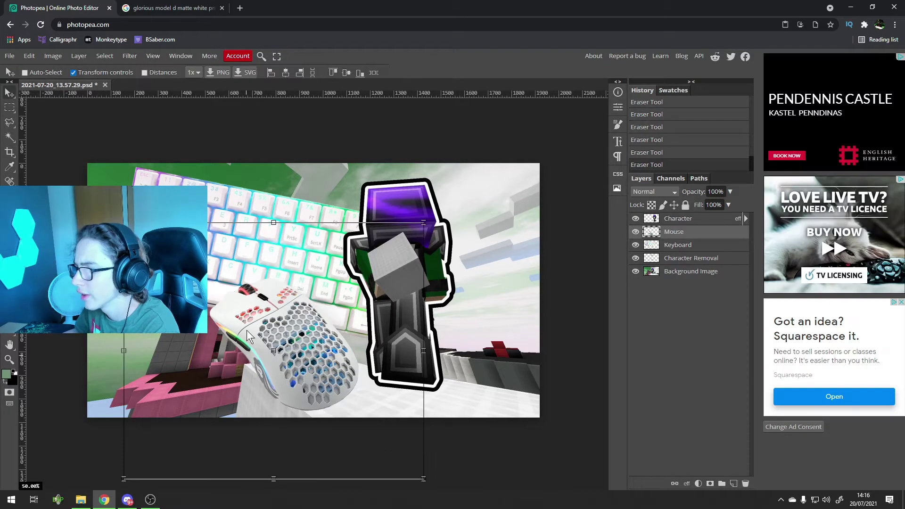
# Add a soft black outer glow to the Mouse layer with 0% spread and a size of 66 px.
pyautogui.doubleClick(717, 237)
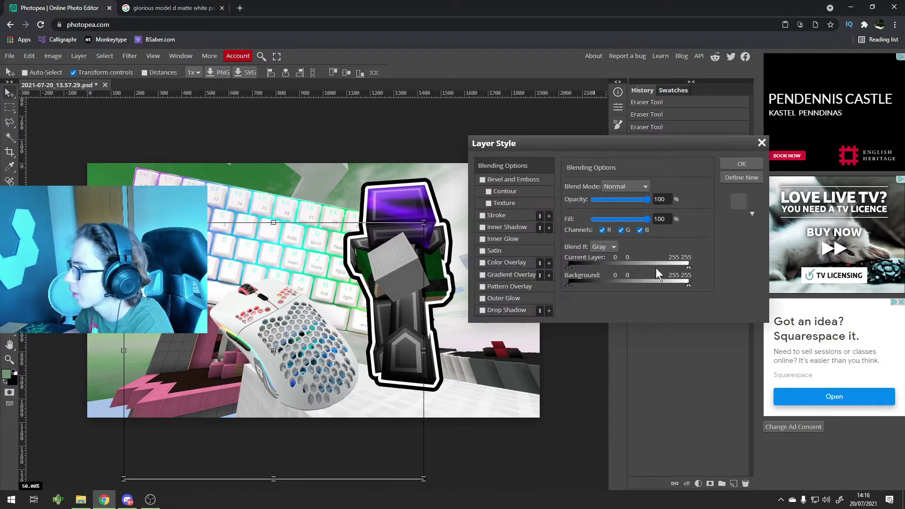
pyautogui.click(482, 298)
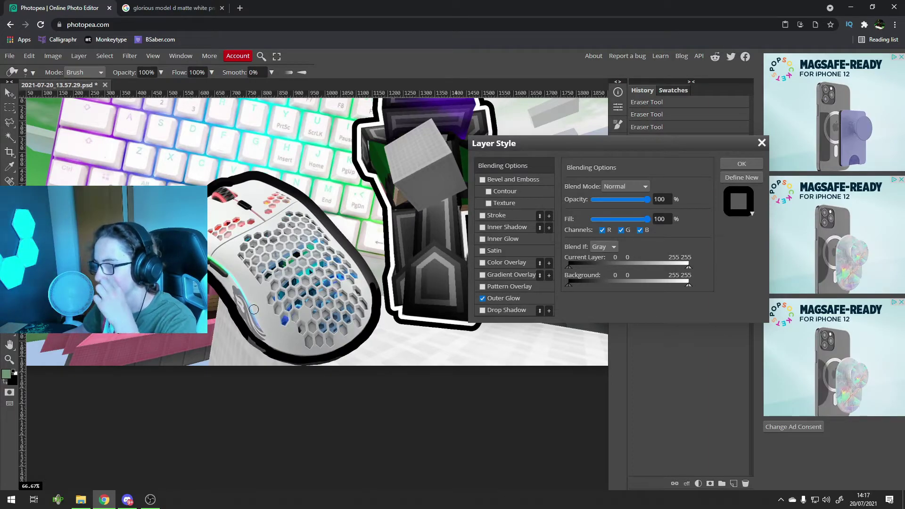
pyautogui.click(504, 298)
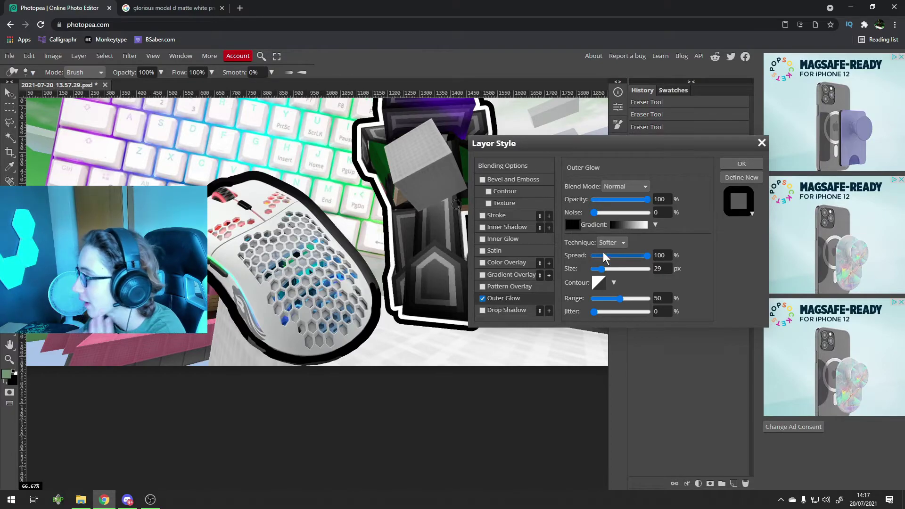
pyautogui.moveTo(619, 255)
pyautogui.mouseDown()
pyautogui.moveTo(581, 256)
pyautogui.moveTo(611, 268)
pyautogui.mouseUp()
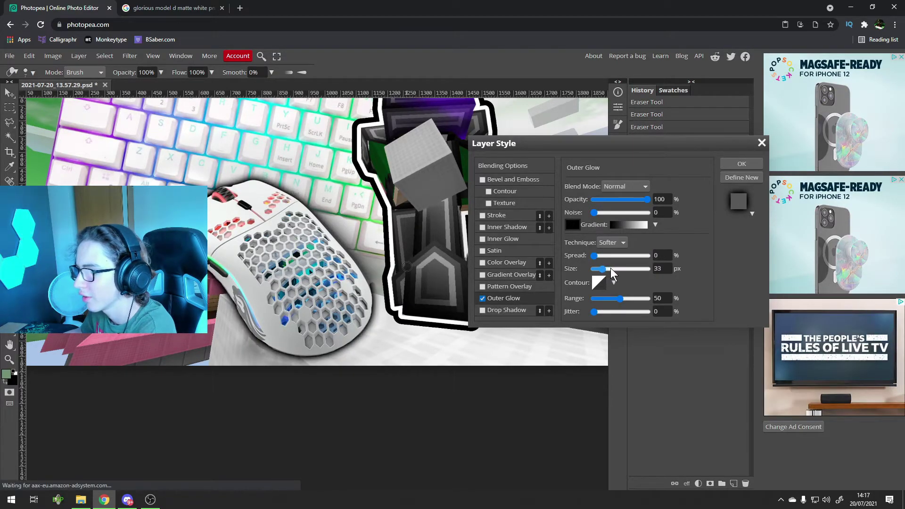
pyautogui.scroll(-2, 311, 423)
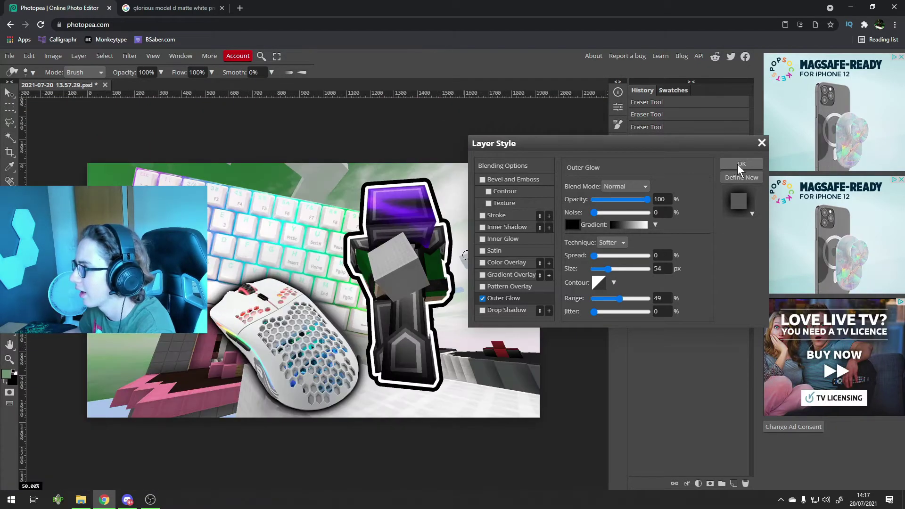
pyautogui.click(740, 163)
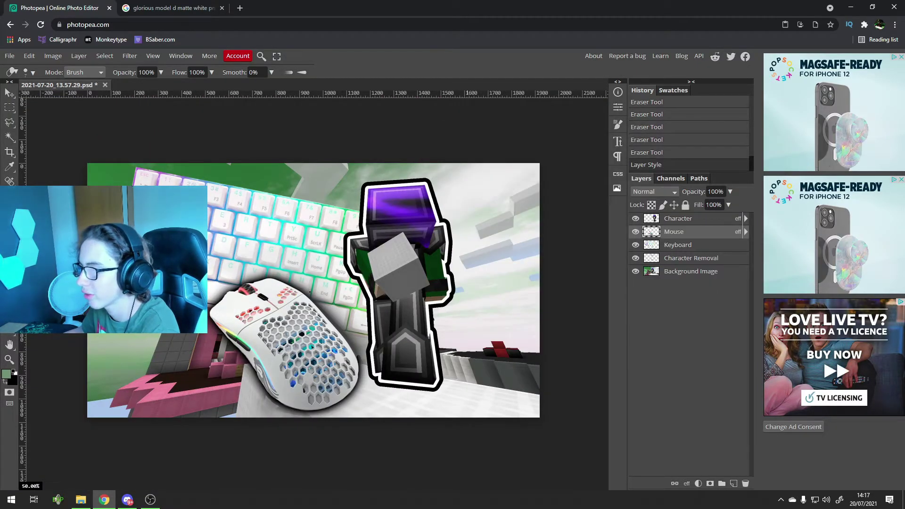
# Add a soft black outer glow to the Keyboard layer.
pyautogui.doubleClick(706, 246)
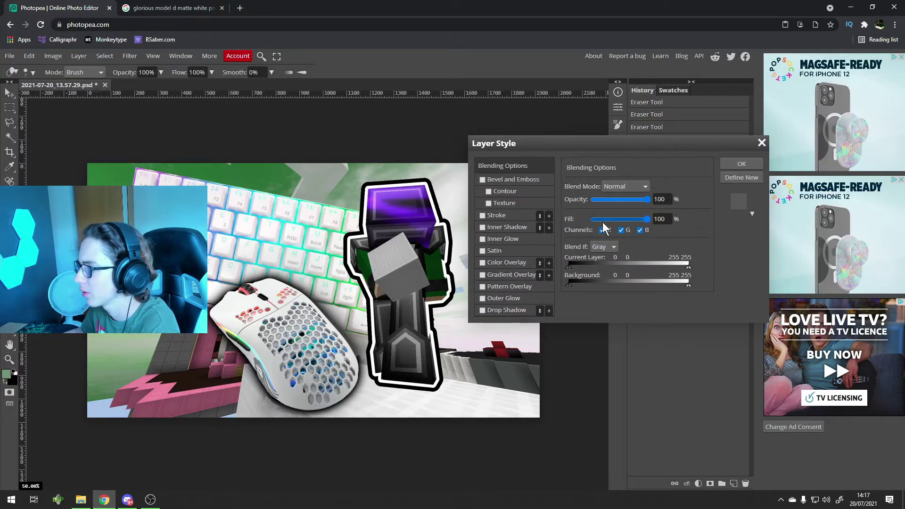
pyautogui.click(483, 297)
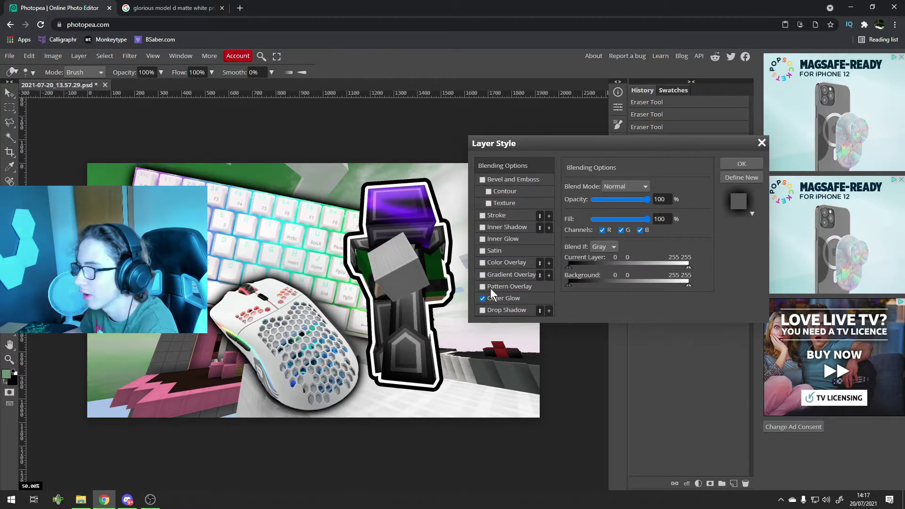
pyautogui.click(751, 165)
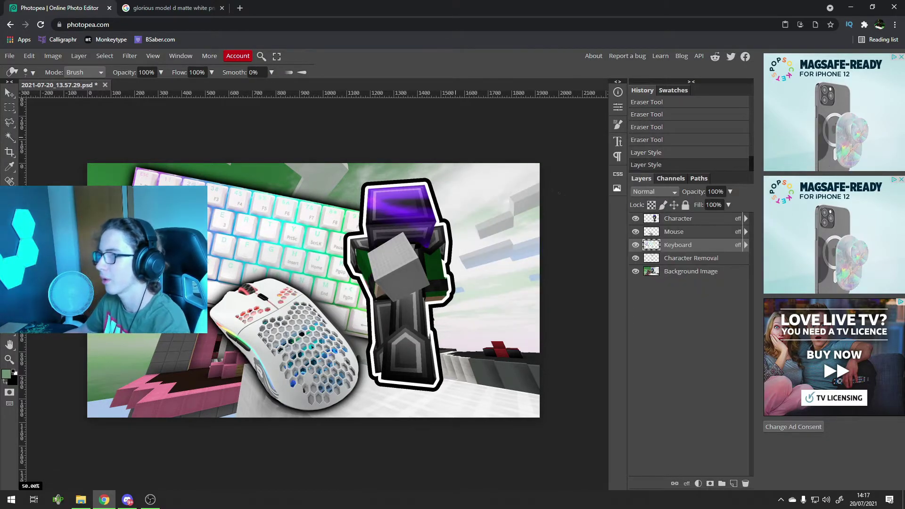
# Add a new layer above Character and select a thin border frame by inverting a rectangular selection drawn just inside the canvas edges.
pyautogui.press('m')
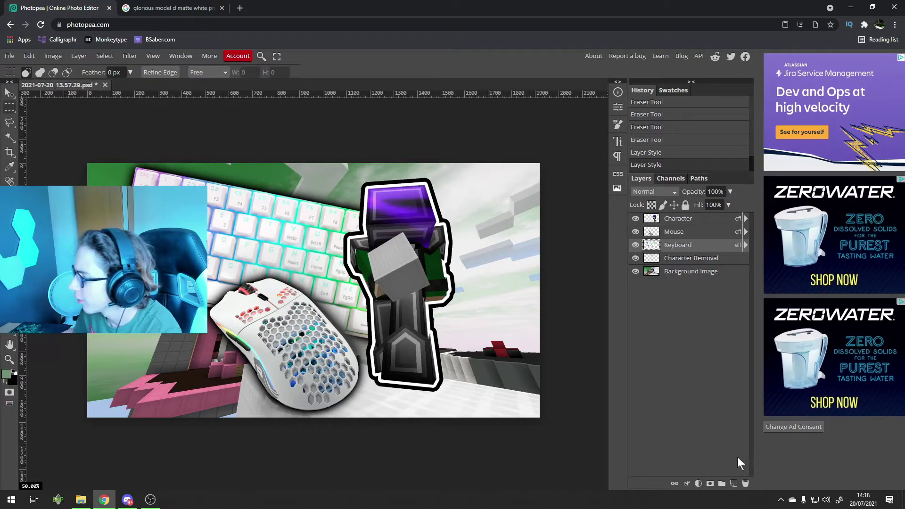
pyautogui.click(733, 482)
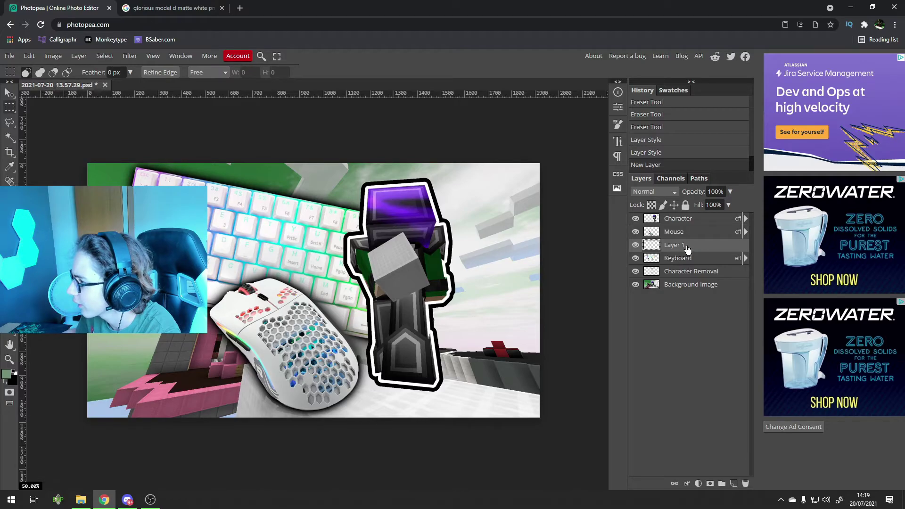
pyautogui.moveTo(687, 247); pyautogui.dragTo(682, 212)
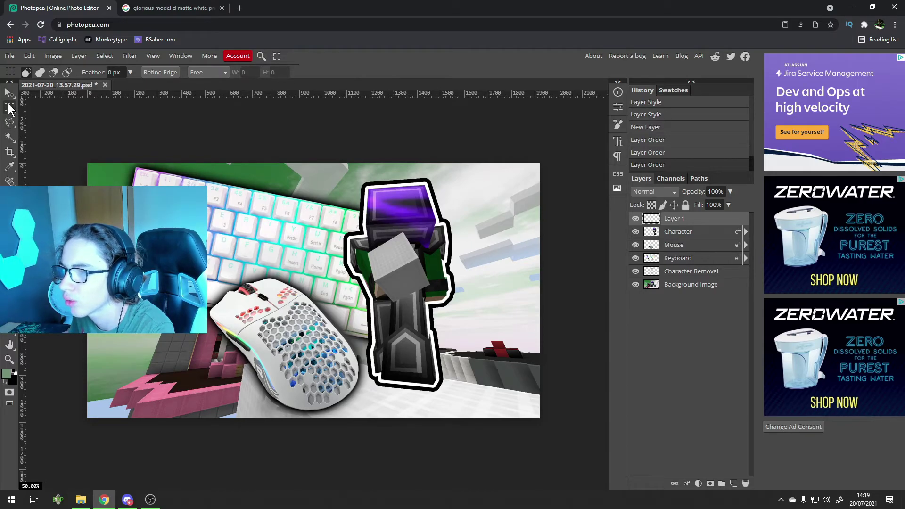
pyautogui.moveTo(104, 179); pyautogui.dragTo(520, 403)
pyautogui.click(98, 55)
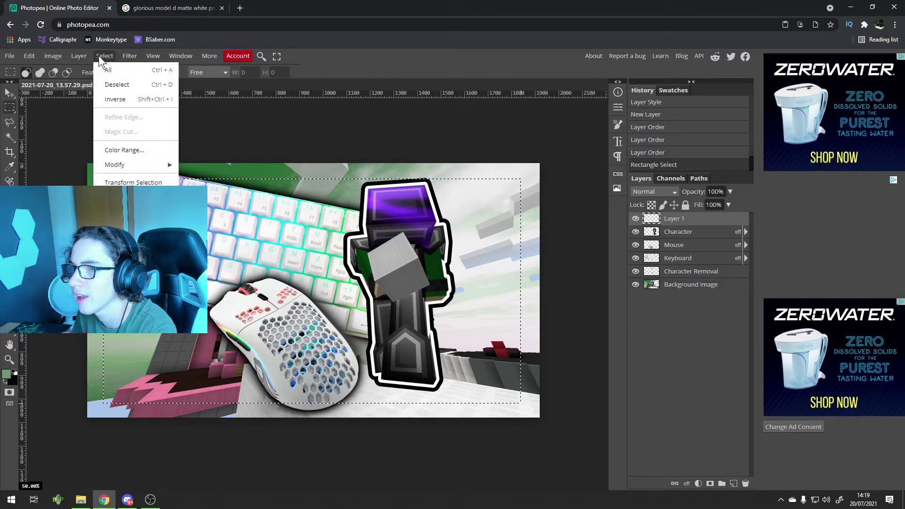
pyautogui.click(115, 99)
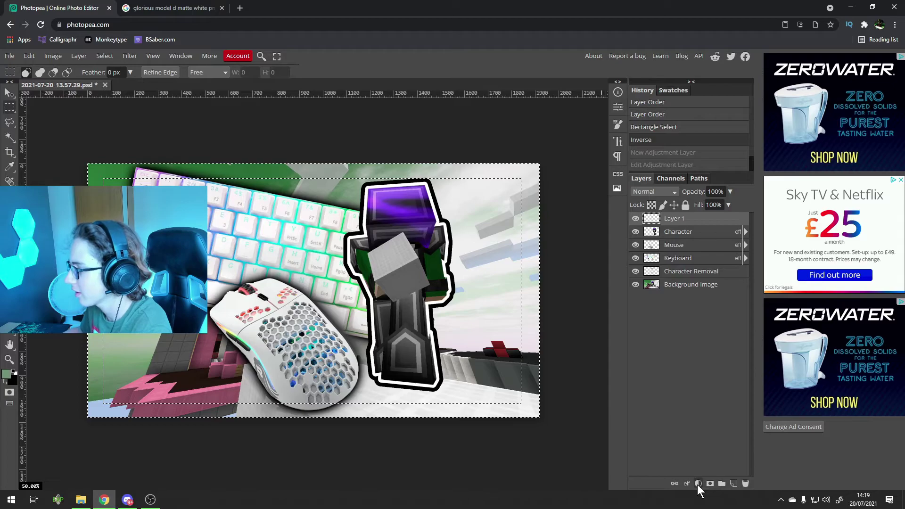
# Add a Curves adjustment layer for the selected border frame and raise the curve to brighten it.
pyautogui.click(698, 484)
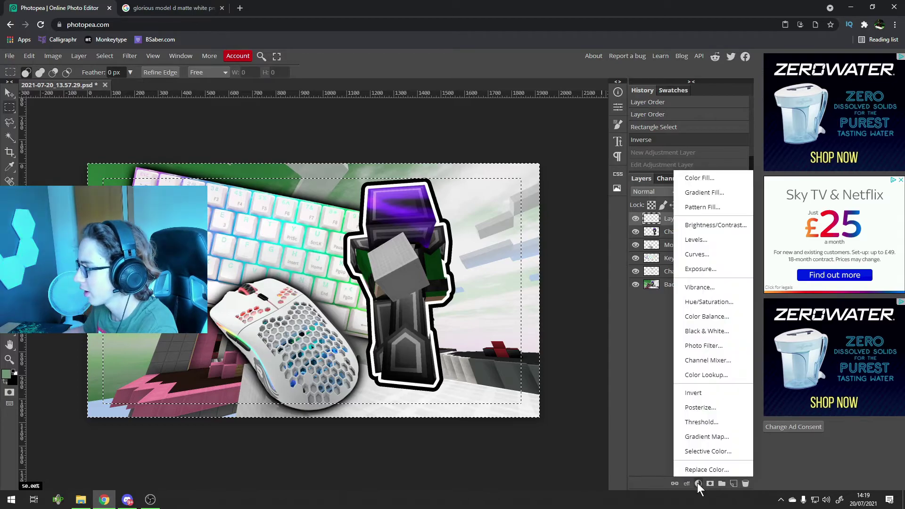
pyautogui.click(703, 258)
pyautogui.moveTo(558, 197); pyautogui.dragTo(525, 181)
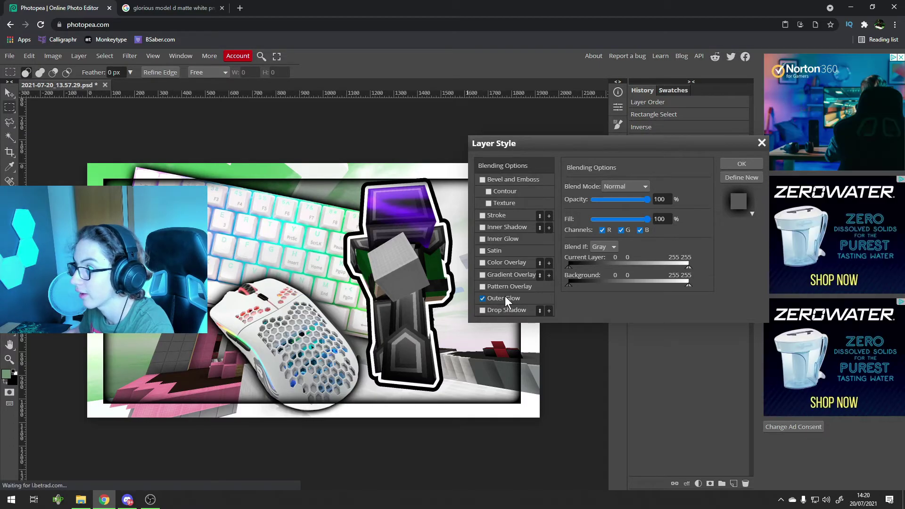
# Set the size of the border frame's outer glow to 36 px on the Curves 1 layer.
pyautogui.click(517, 295)
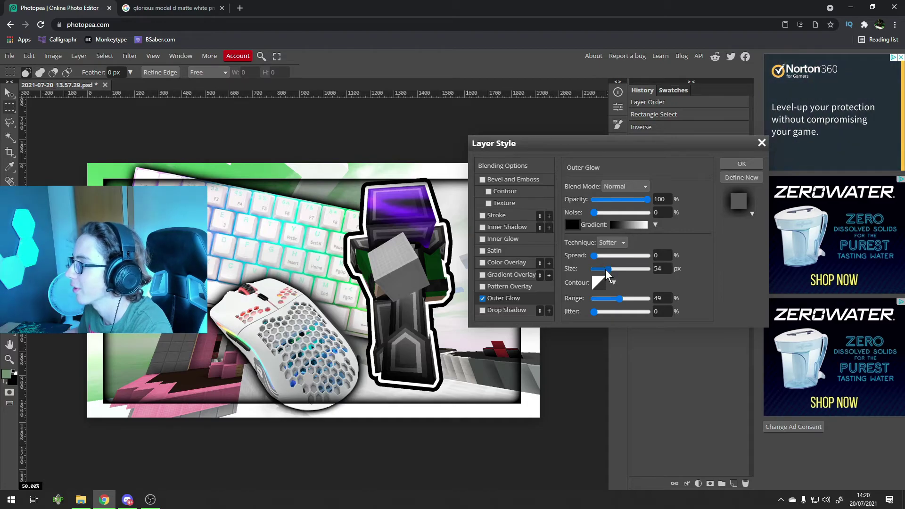
pyautogui.moveTo(607, 270); pyautogui.dragTo(602, 273)
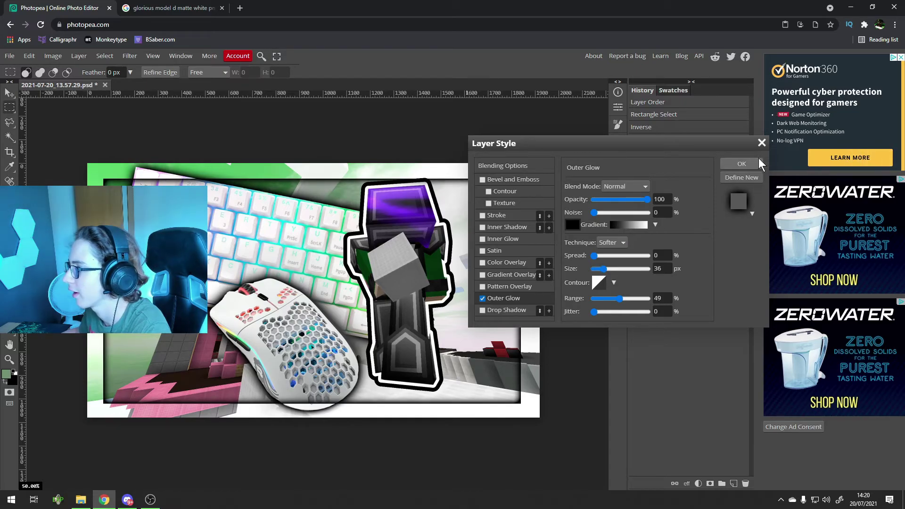
pyautogui.click(741, 164)
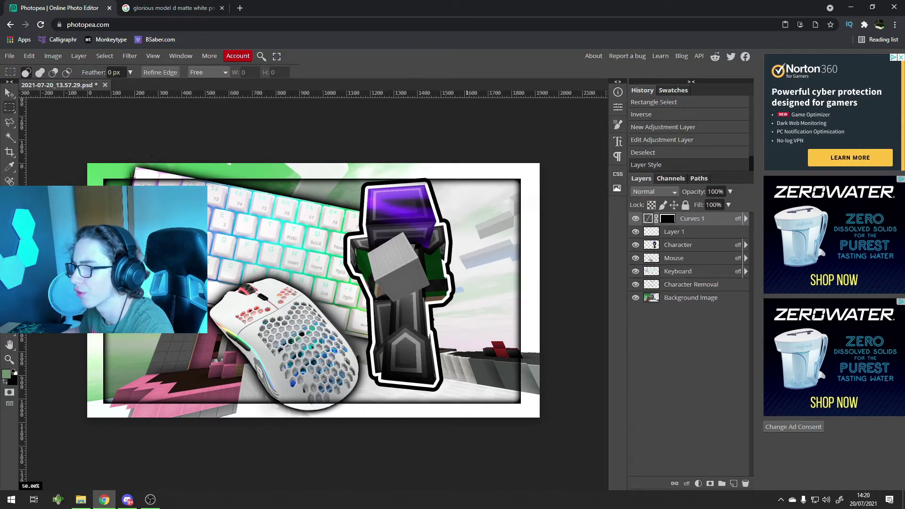
# Move the mouse slightly up and the keyboard slightly down so both sit inside the bright border frame.
pyautogui.click(684, 261)
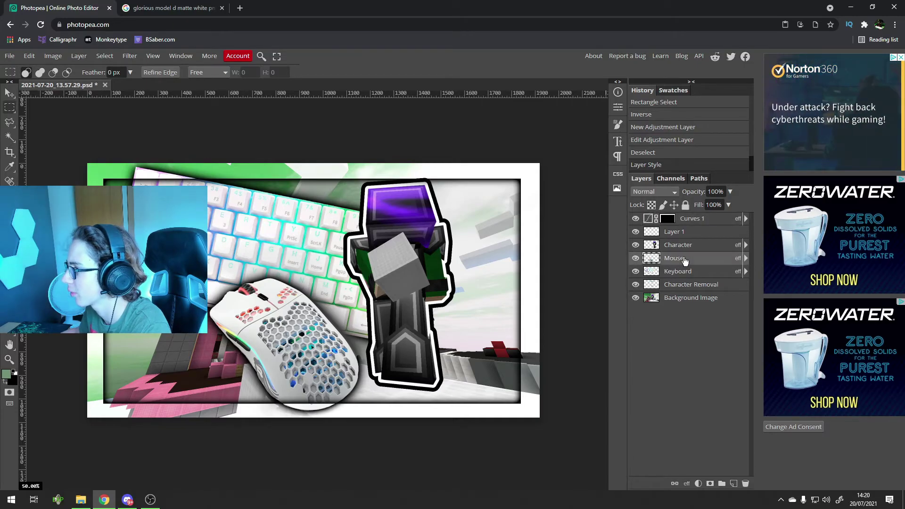
pyautogui.press('v')
pyautogui.moveTo(281, 337); pyautogui.dragTo(280, 327)
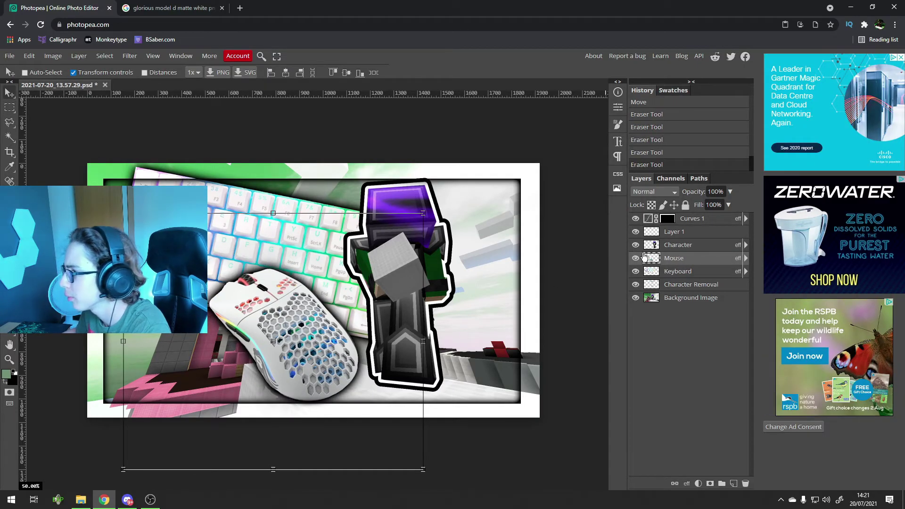
pyautogui.click(683, 273)
pyautogui.moveTo(255, 221); pyautogui.dragTo(257, 235)
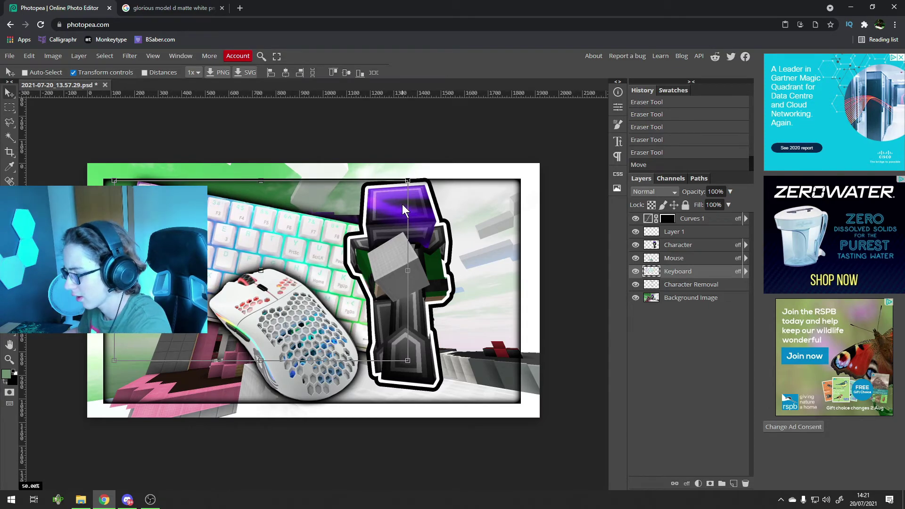
pyautogui.click(8, 110)
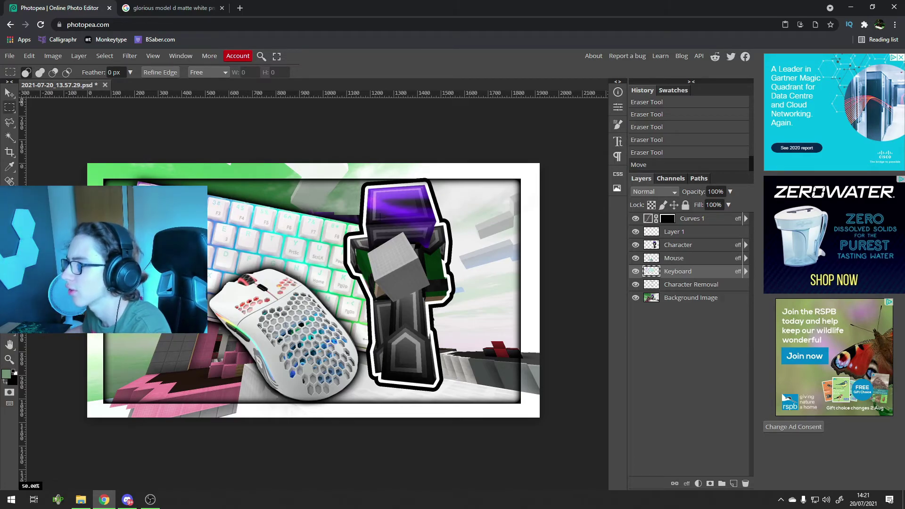
# Save the project as a PSD file named "kb and mouse sounds 10".
pyautogui.click(10, 56)
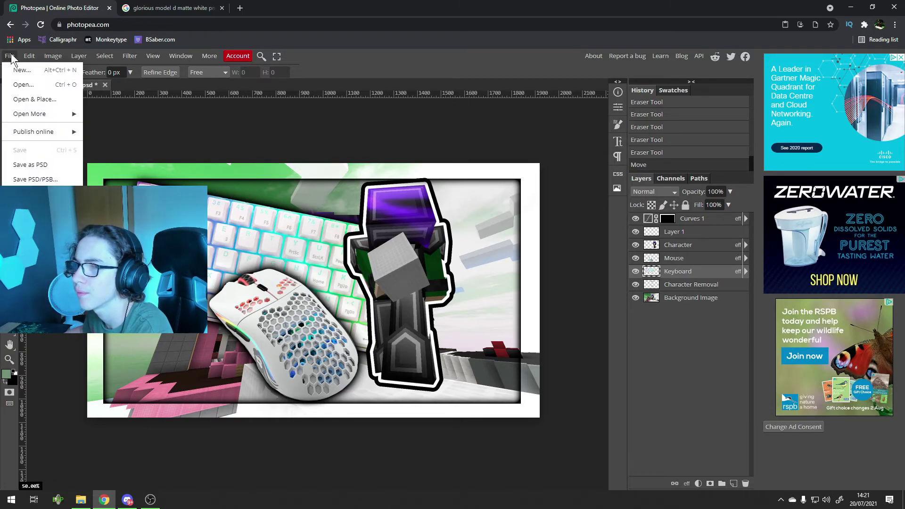
pyautogui.click(35, 165)
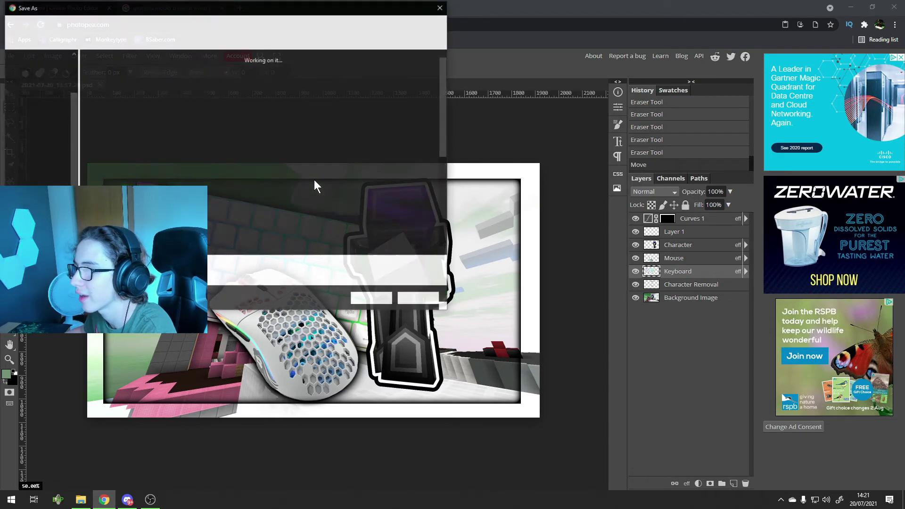
pyautogui.press('Escape')
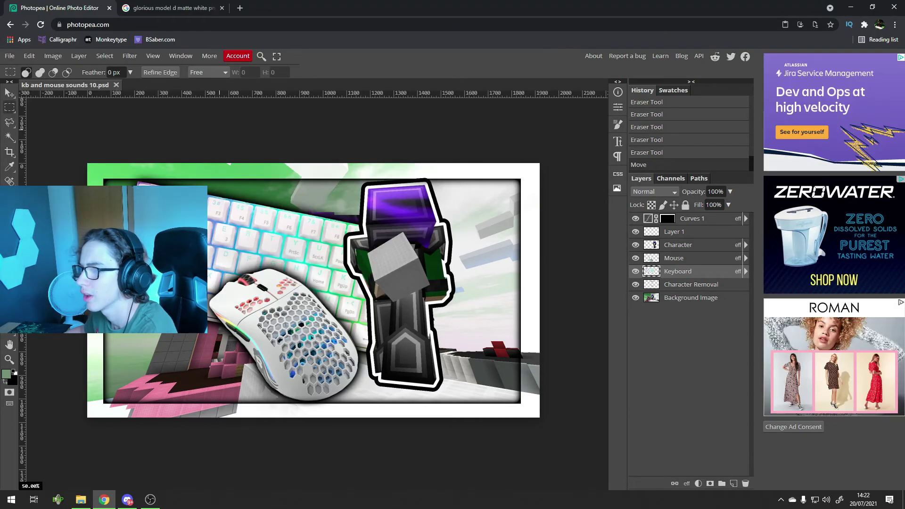
# Open the file commands for the saved project.
pyautogui.click(10, 56)
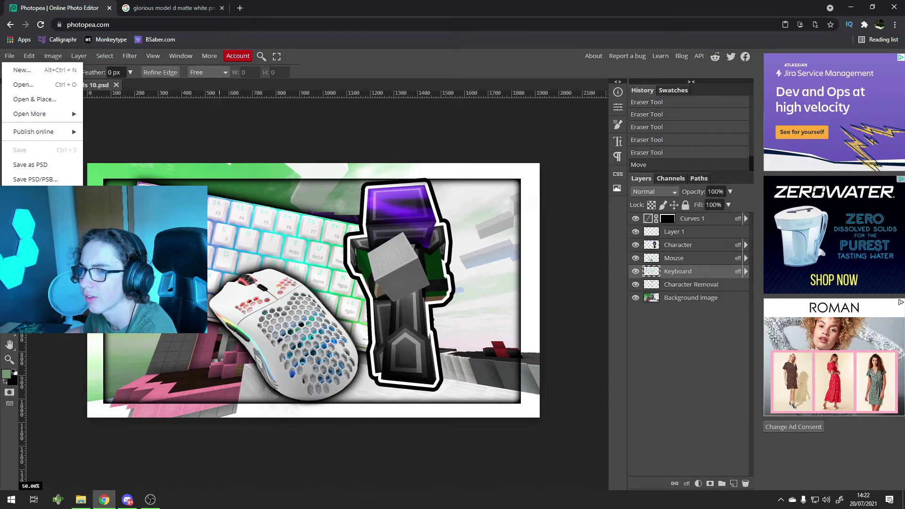